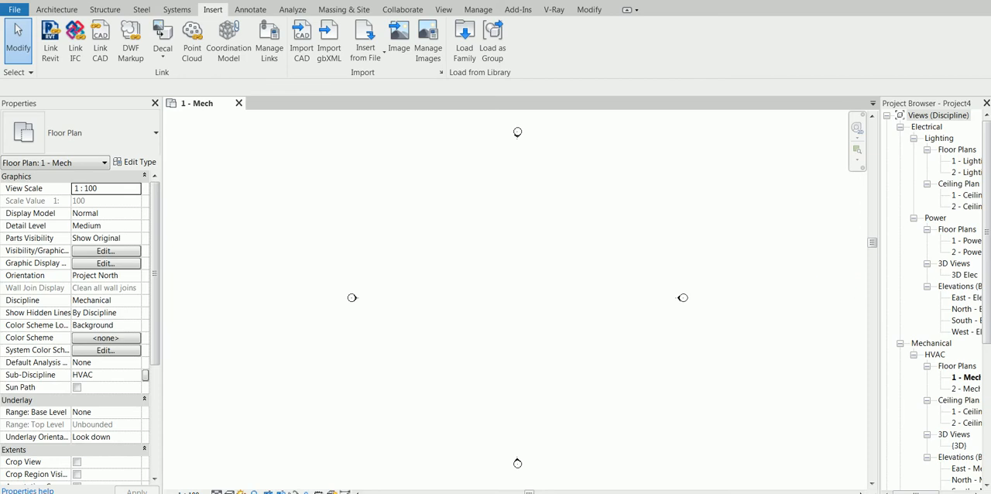
# - Launch the screen annotation tool, ready its pen in black and dismiss the update notice
pyautogui.moveTo(705, 493)
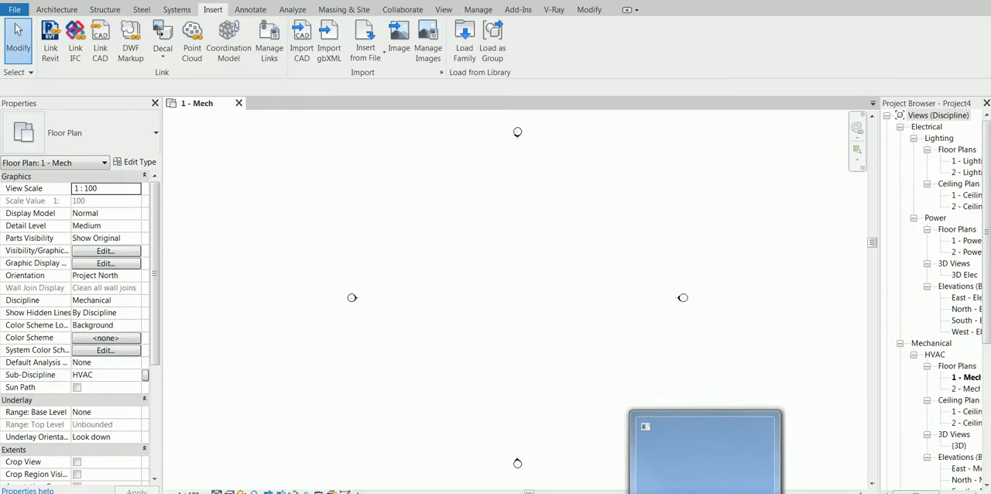
pyautogui.rightClick(705, 493)
pyautogui.click(660, 472)
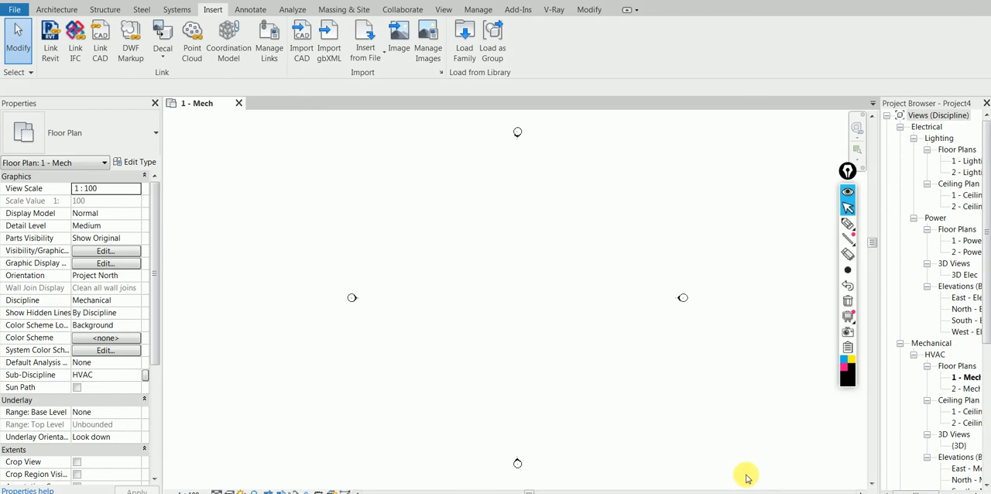
pyautogui.click(848, 224)
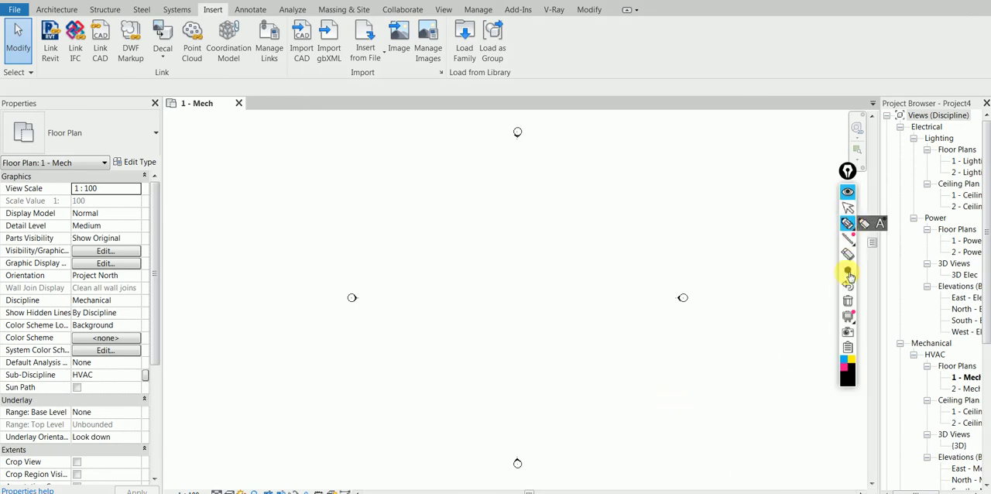
pyautogui.click(849, 378)
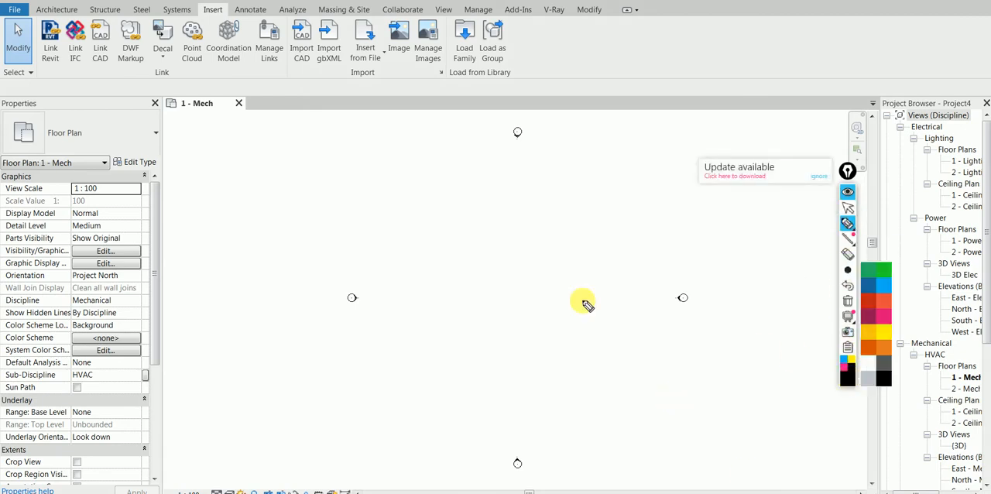
pyautogui.click(821, 177)
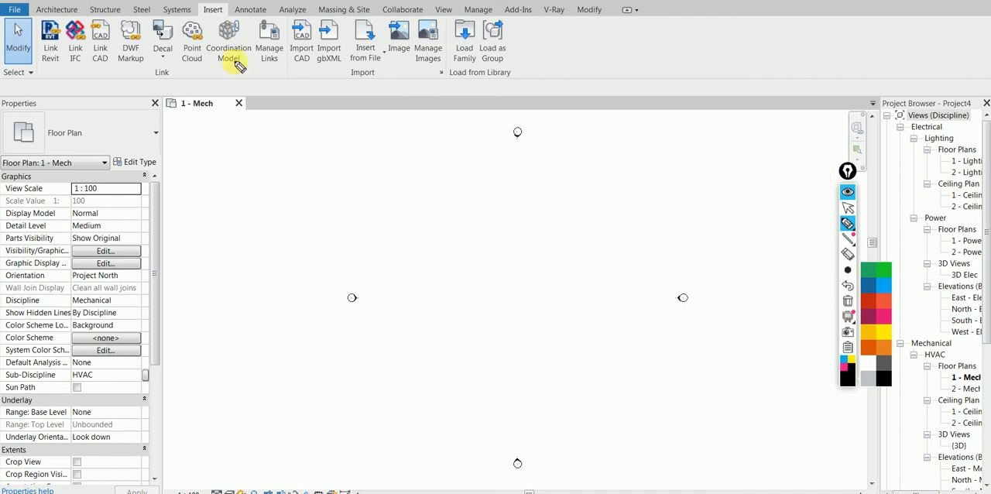
# - Circle the Link CAD and Import CAD commands, join the circles with thinner pen lines, and clear the annotations
pyautogui.moveTo(125, 23)
pyautogui.mouseDown()
pyautogui.moveTo(77, 28)
pyautogui.moveTo(87, 55)
pyautogui.moveTo(125, 31)
pyautogui.moveTo(116, 14)
pyautogui.mouseUp()
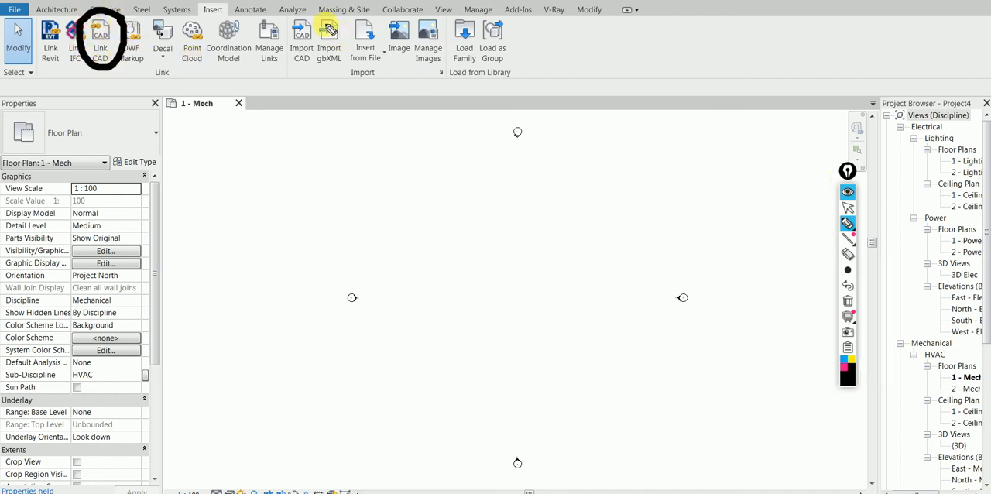
pyautogui.moveTo(325, 16)
pyautogui.mouseDown()
pyautogui.moveTo(276, 14)
pyautogui.moveTo(279, 73)
pyautogui.moveTo(318, 76)
pyautogui.mouseUp()
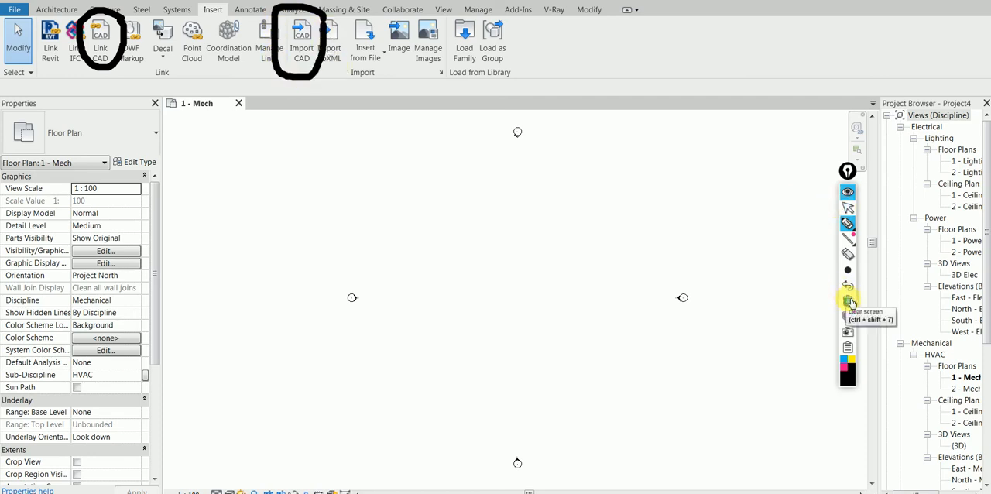
pyautogui.moveTo(847, 269)
pyautogui.click(818, 271)
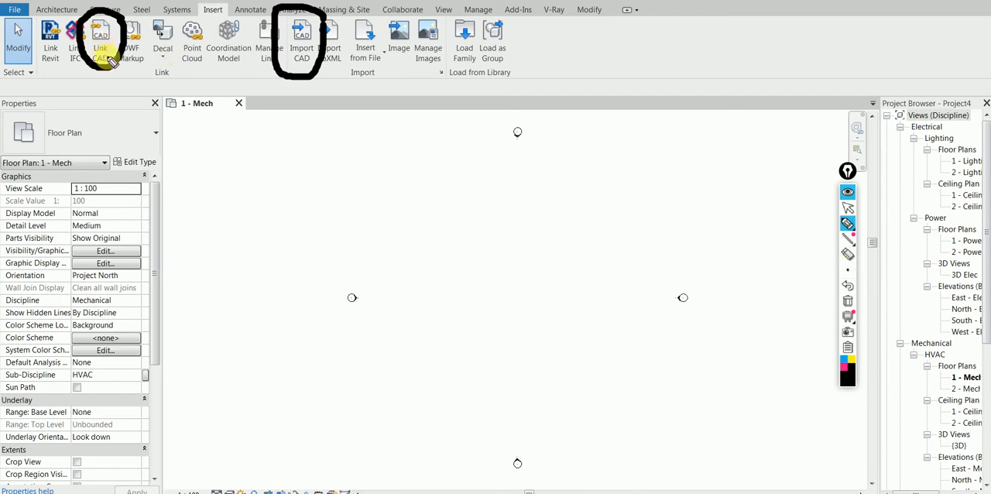
pyautogui.moveTo(112, 72); pyautogui.dragTo(132, 132)
pyautogui.moveTo(291, 85); pyautogui.dragTo(143, 137)
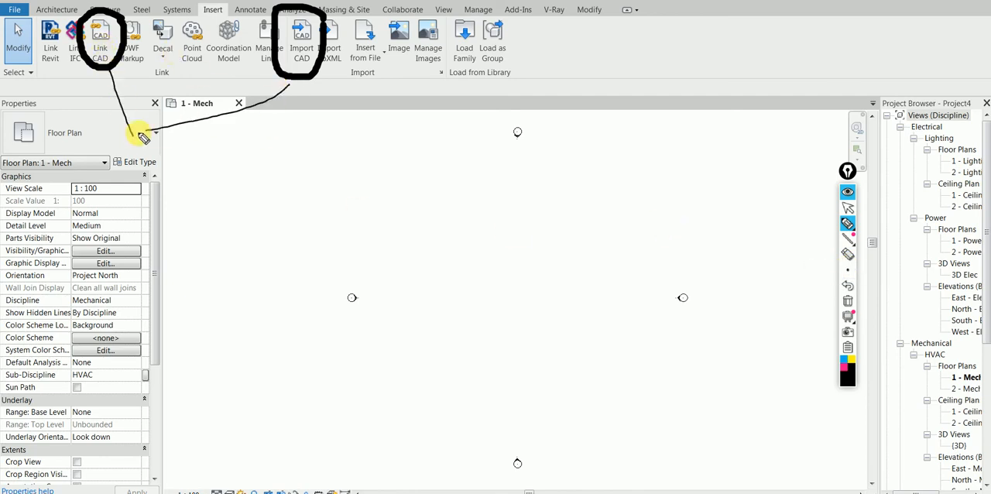
pyautogui.click(850, 303)
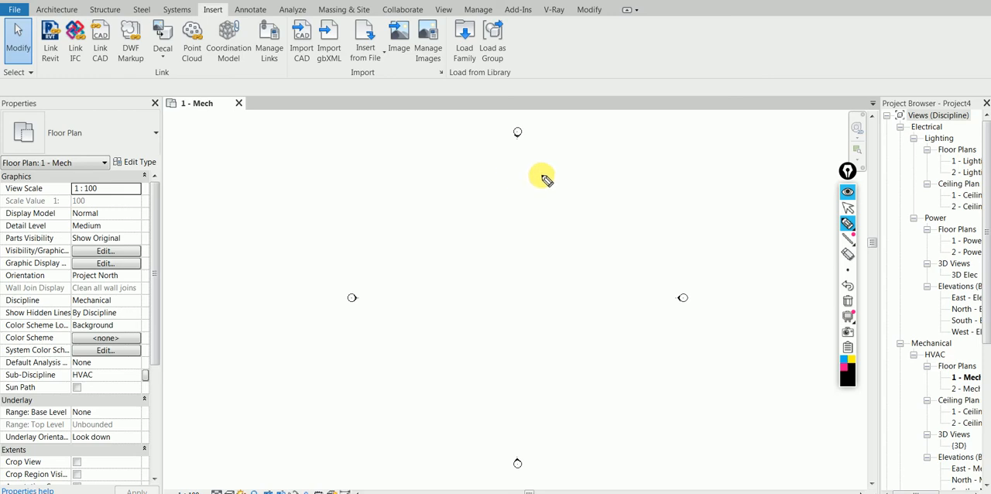
pyautogui.click(848, 209)
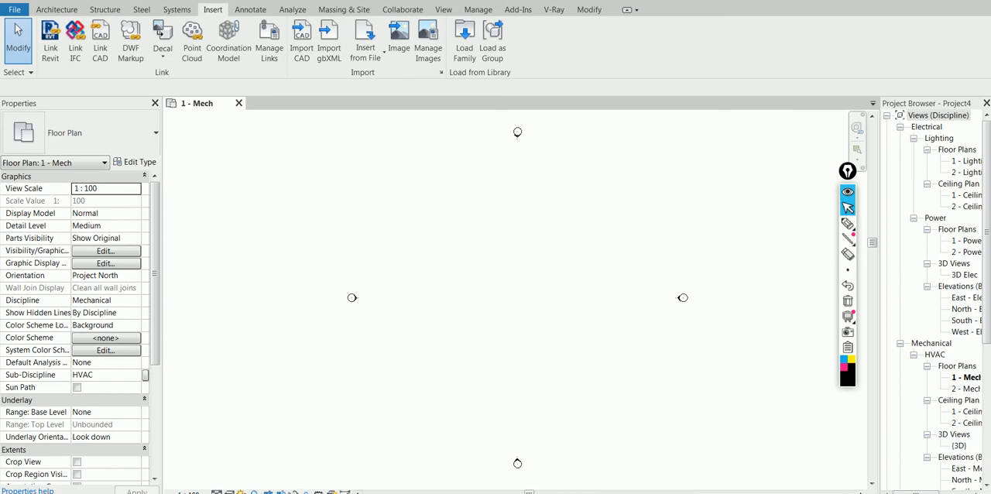
# - Switch to AutoCAD, sort the SitePlan [2019] layers by lineweight, and widen the layer manager to show full lineweight values
pyautogui.hotkey('alt', 'Tab')
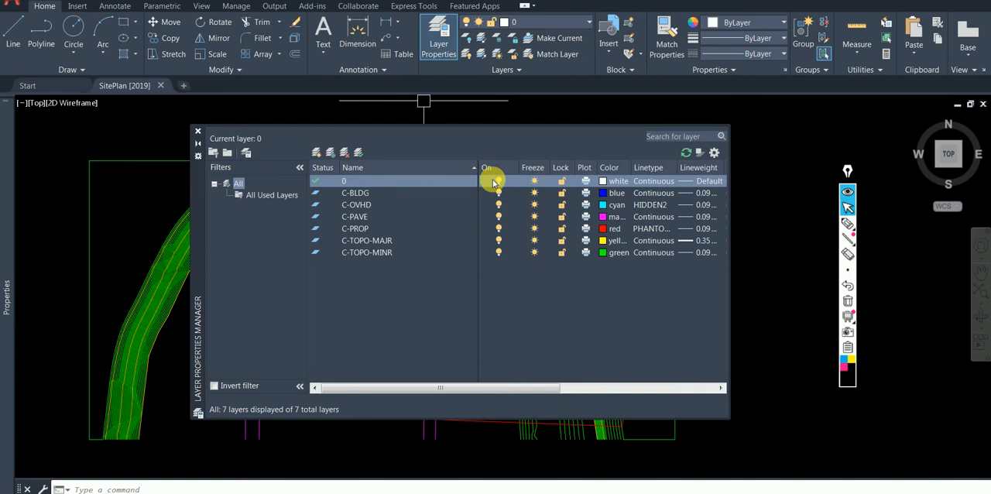
pyautogui.click(701, 168)
pyautogui.click(701, 168)
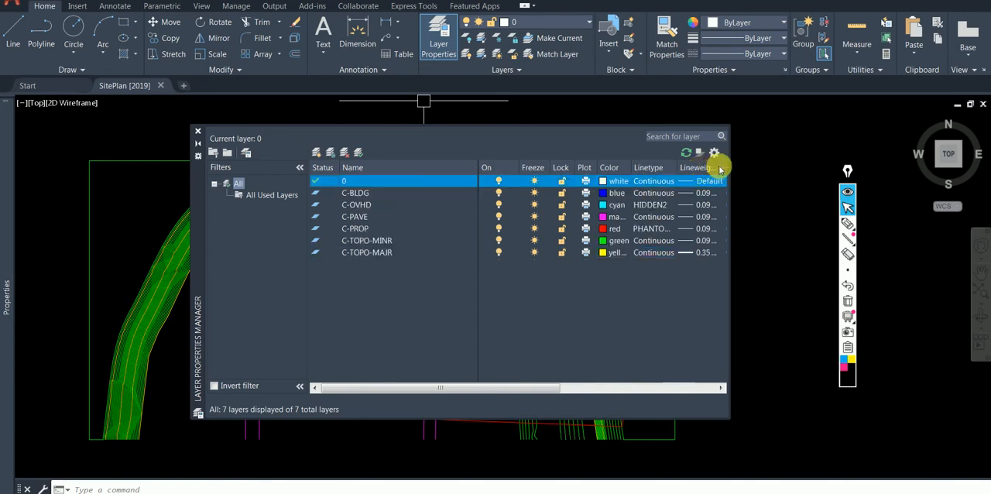
pyautogui.moveTo(730, 269); pyautogui.dragTo(831, 268)
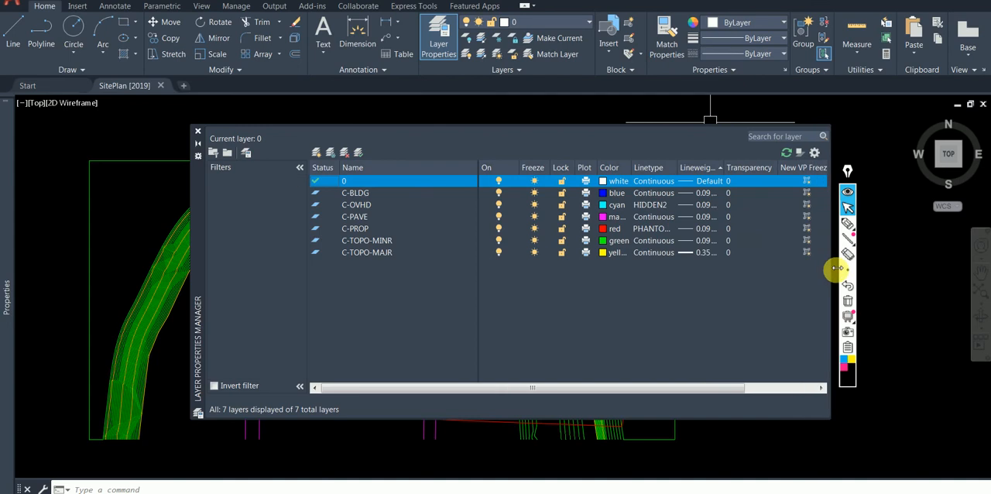
pyautogui.moveTo(726, 168); pyautogui.dragTo(765, 168)
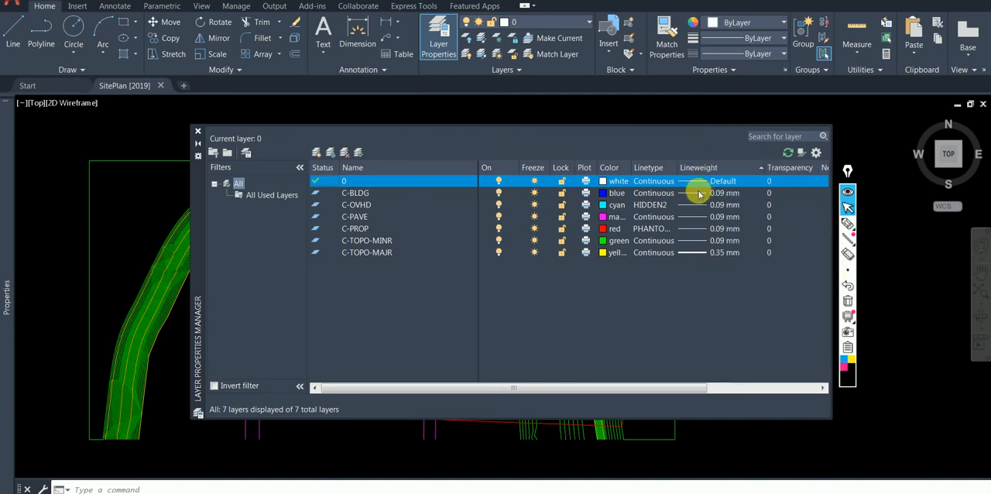
# - Review the colors and lineweights of the C-BLDG, C-OVHD, C-PAVE and C-TOPO-MINR layers
pyautogui.click(322, 194)
pyautogui.click(323, 205)
pyautogui.click(324, 217)
pyautogui.click(326, 241)
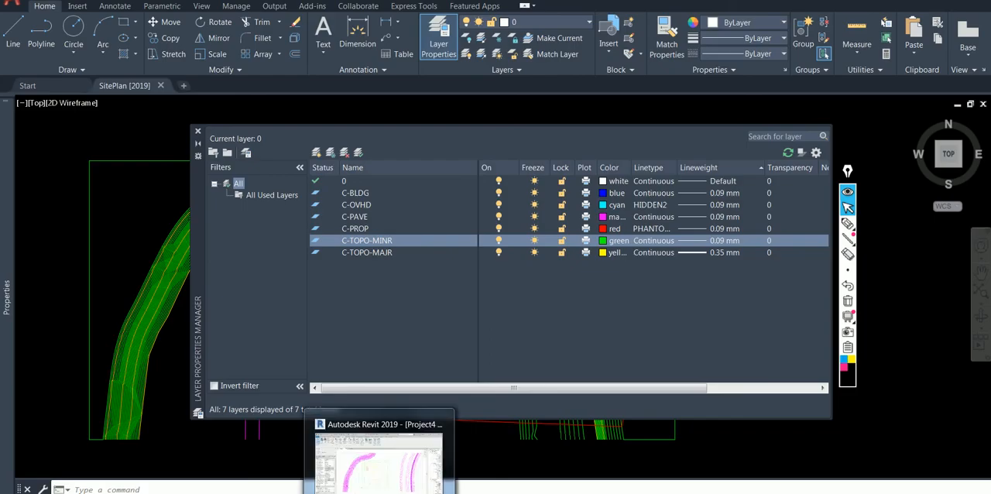
# - Switch to Revit and compare the site plan drawings in the 1 - Mech and 2 - Mech floor plans
pyautogui.click(378, 457)
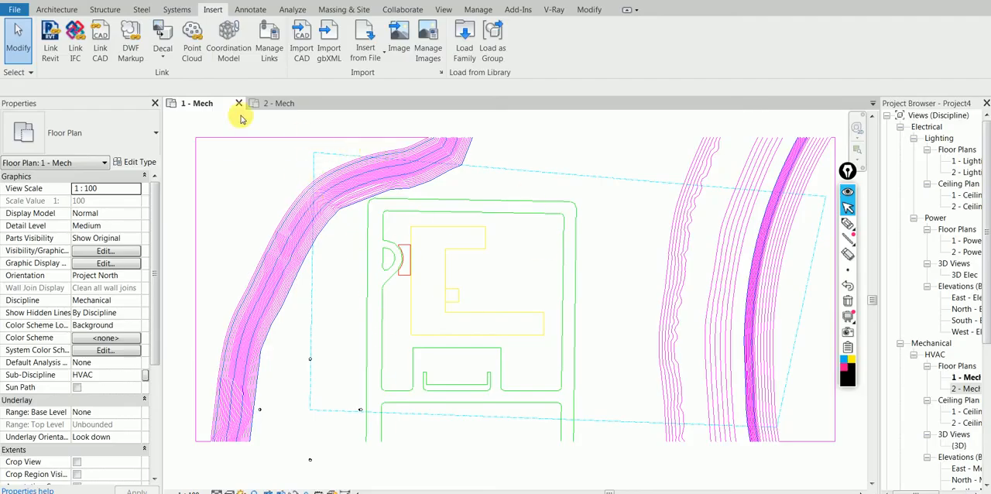
pyautogui.click(281, 104)
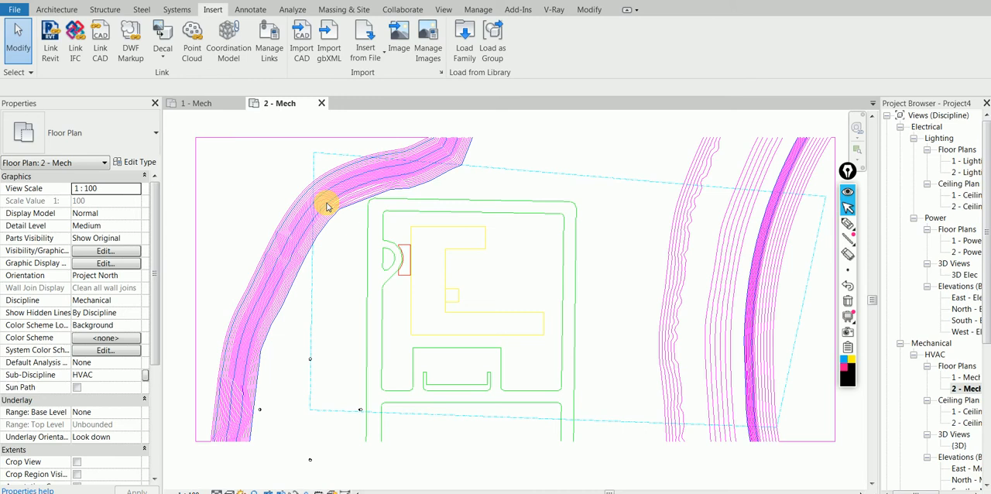
pyautogui.click(197, 104)
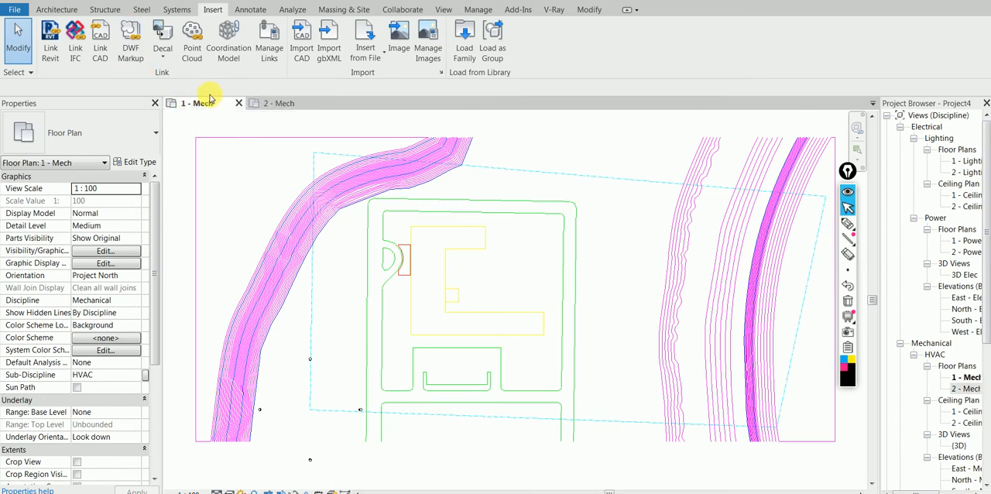
pyautogui.click(272, 103)
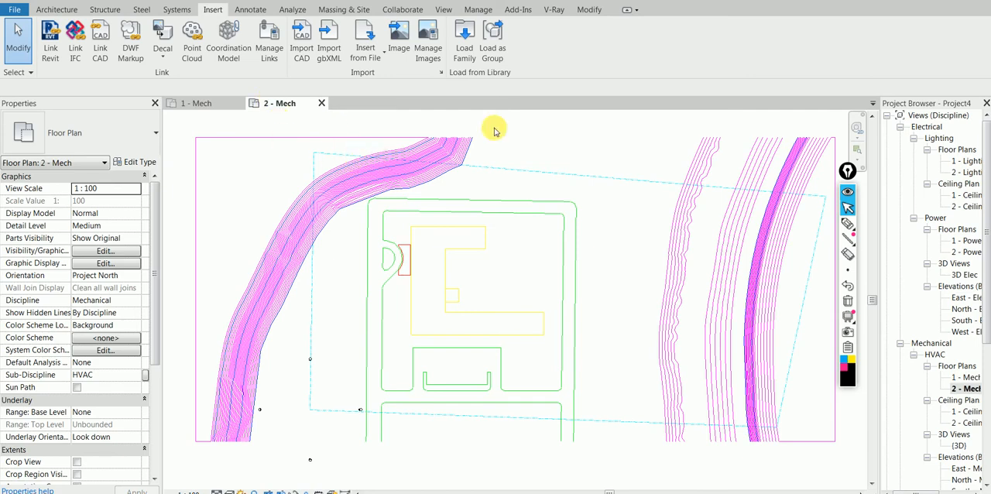
pyautogui.scroll(-1, 496, 130)
pyautogui.scroll(-2, 472, 206)
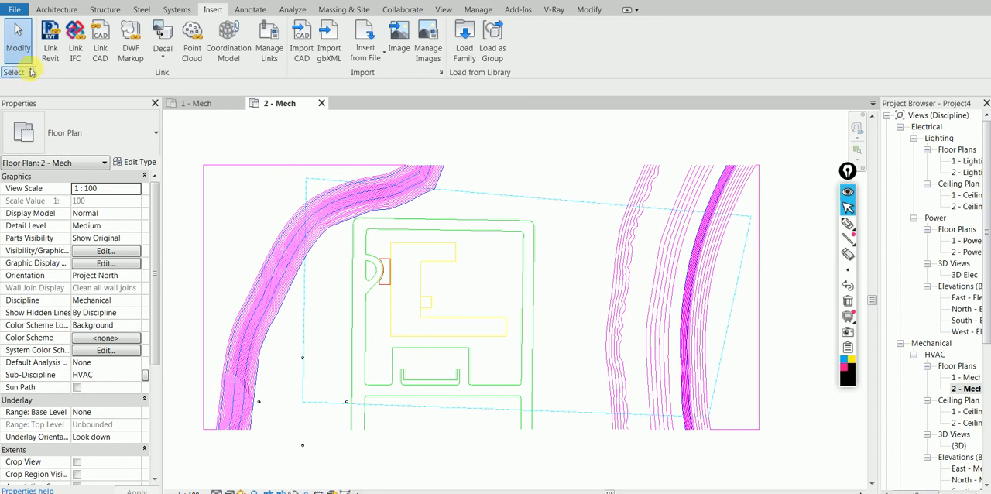
# - Enable selection of pinned elements and check the properties of the imported site plan in 2 - Mech
pyautogui.click(31, 73)
pyautogui.click(58, 122)
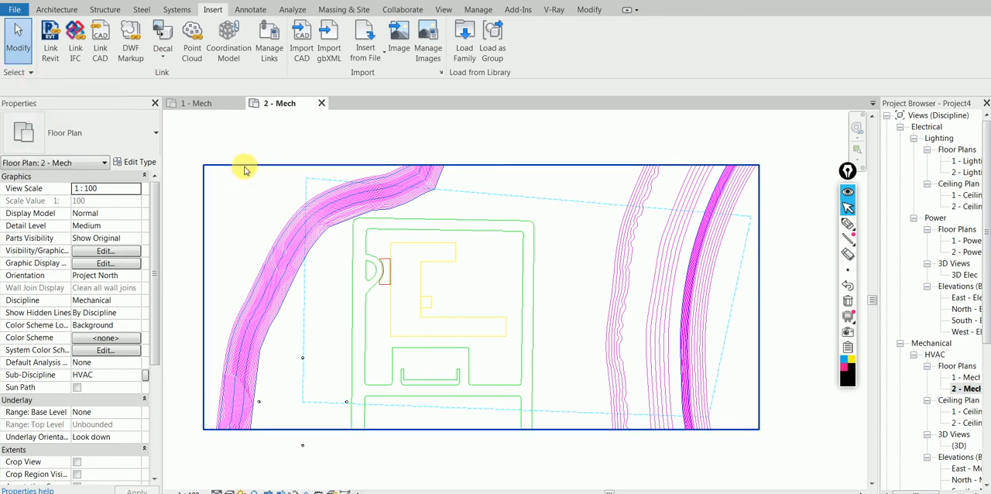
pyautogui.click(245, 169)
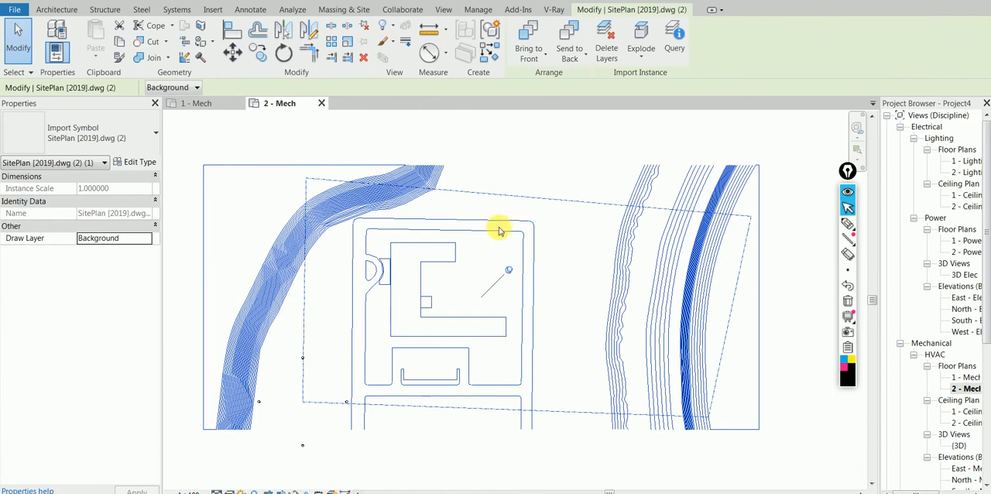
pyautogui.click(354, 130)
pyautogui.click(303, 164)
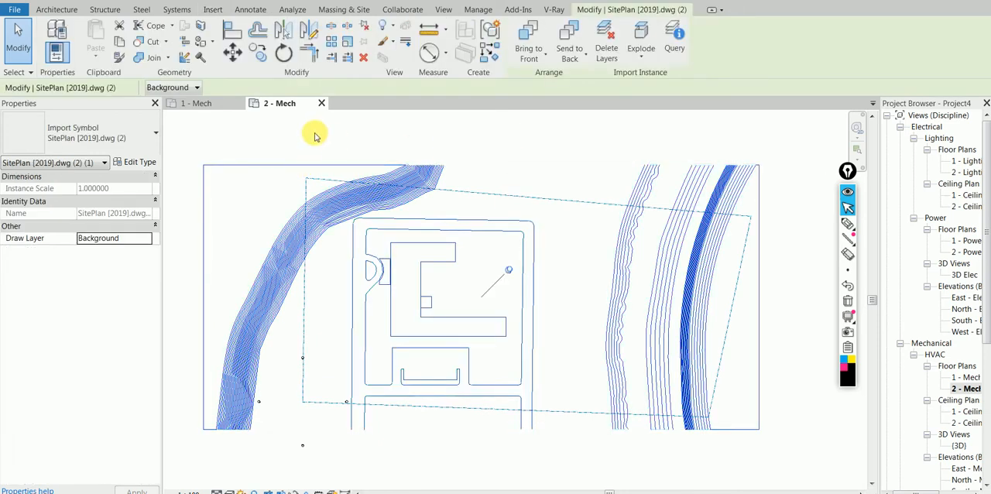
pyautogui.click(315, 136)
# - Check the selection options in 1 - Mech and inspect the properties of the linked SitePlan [2019].dwg
pyautogui.click(186, 103)
pyautogui.click(28, 72)
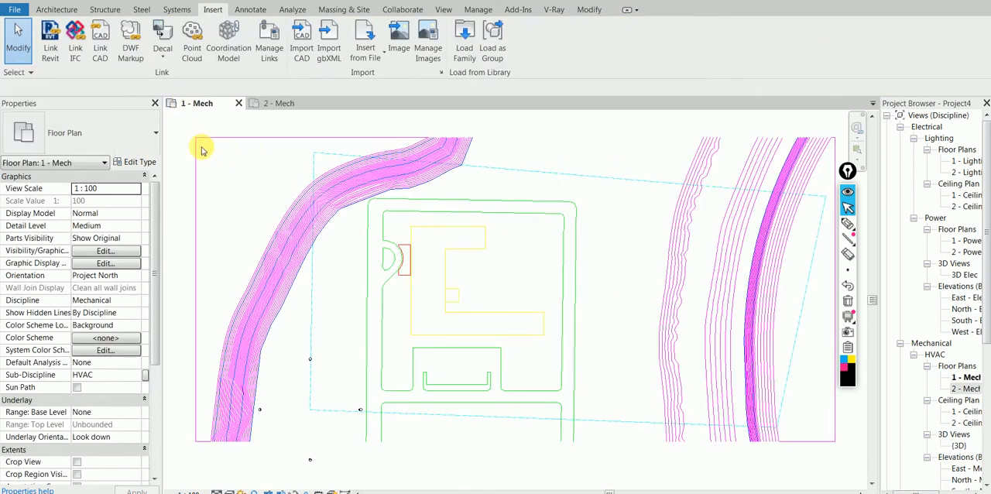
pyautogui.click(17, 72)
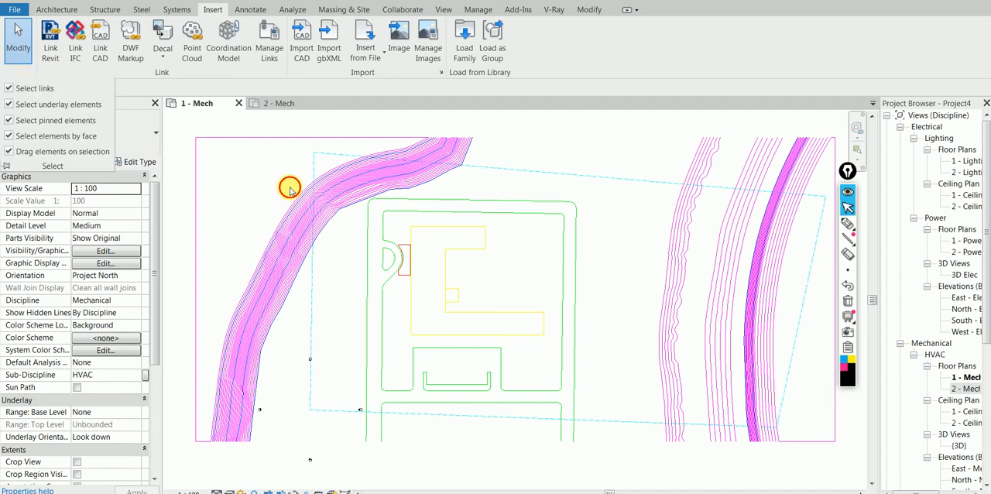
pyautogui.scroll(-2, 290, 189)
pyautogui.click(284, 155)
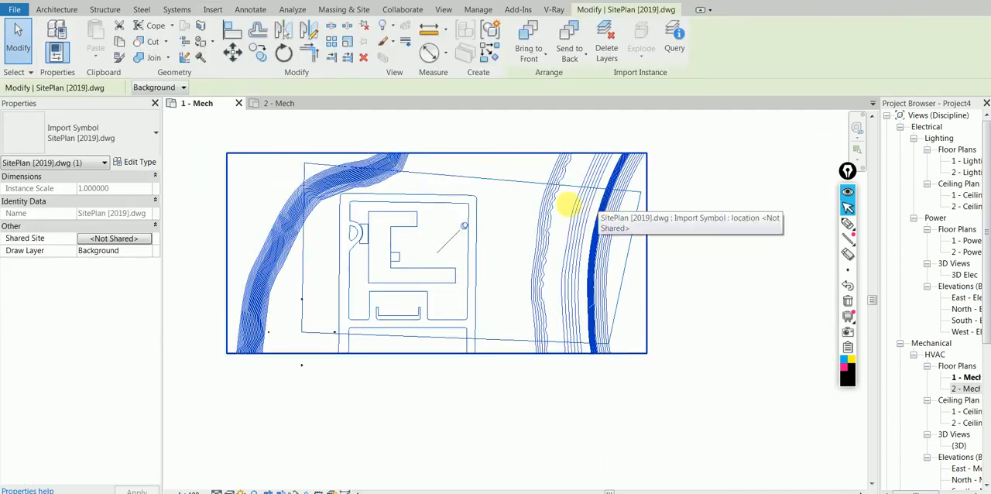
pyautogui.click(713, 223)
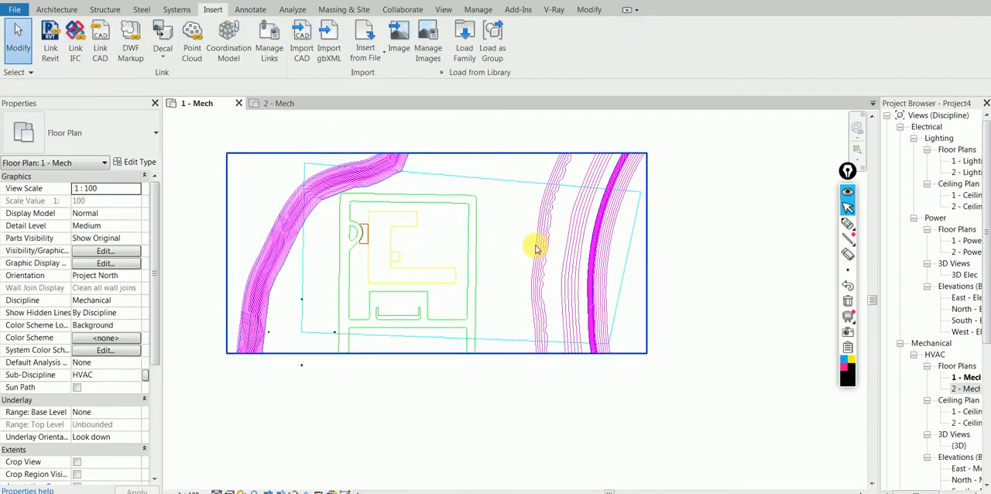
# - Compare 2 - Mech with 1 - Mech again and examine the building area of the 1 - Mech site plan closely
pyautogui.click(279, 104)
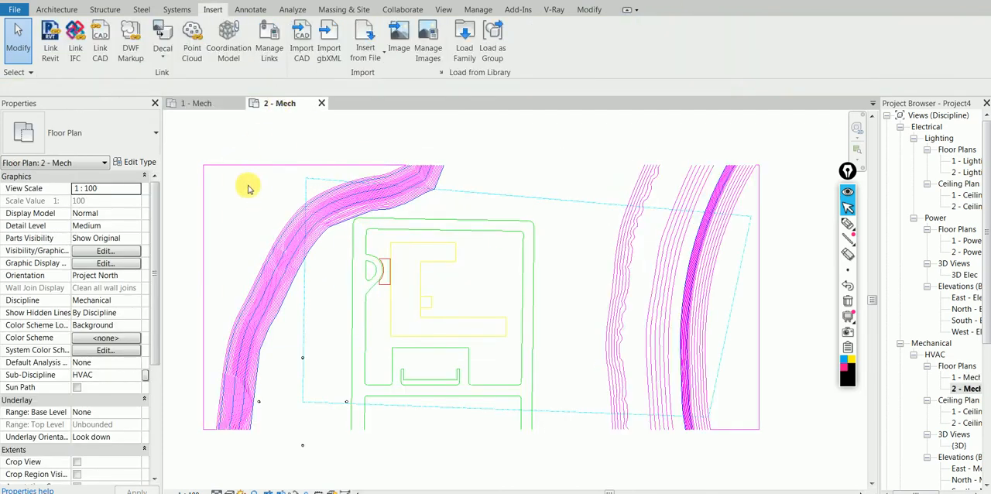
pyautogui.click(196, 103)
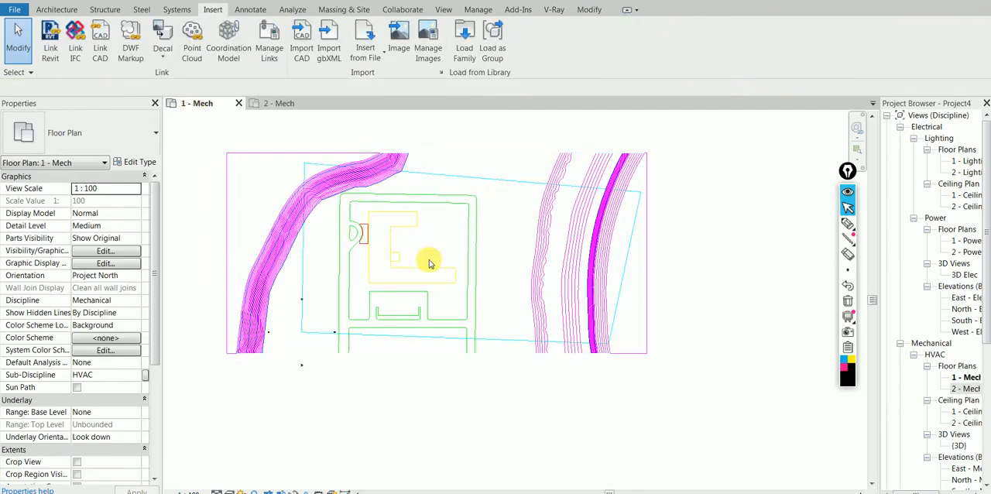
pyautogui.scroll(3, 440, 293)
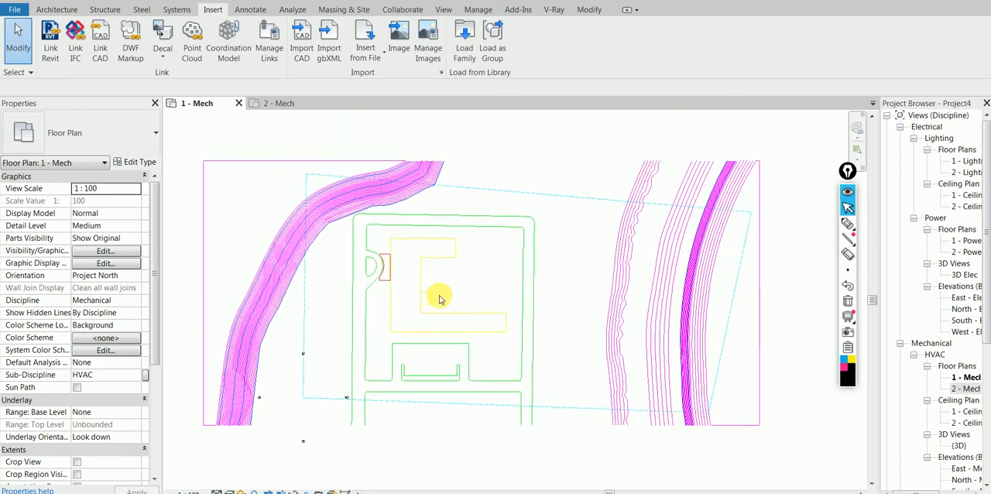
pyautogui.scroll(1, 441, 380)
pyautogui.scroll(-1, 441, 380)
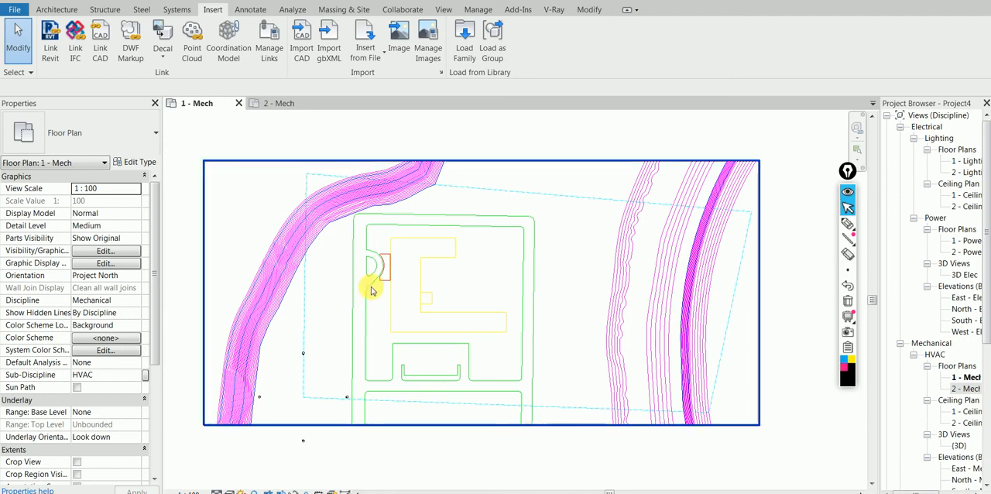
# - Circle the Link CAD and Import CAD commands with the thin black pen and return to the pointer
pyautogui.click(848, 223)
pyautogui.moveTo(115, 22); pyautogui.dragTo(111, 83)
pyautogui.moveTo(327, 28)
pyautogui.mouseDown()
pyautogui.moveTo(283, 18)
pyautogui.moveTo(294, 67)
pyautogui.moveTo(323, 22)
pyautogui.mouseUp()
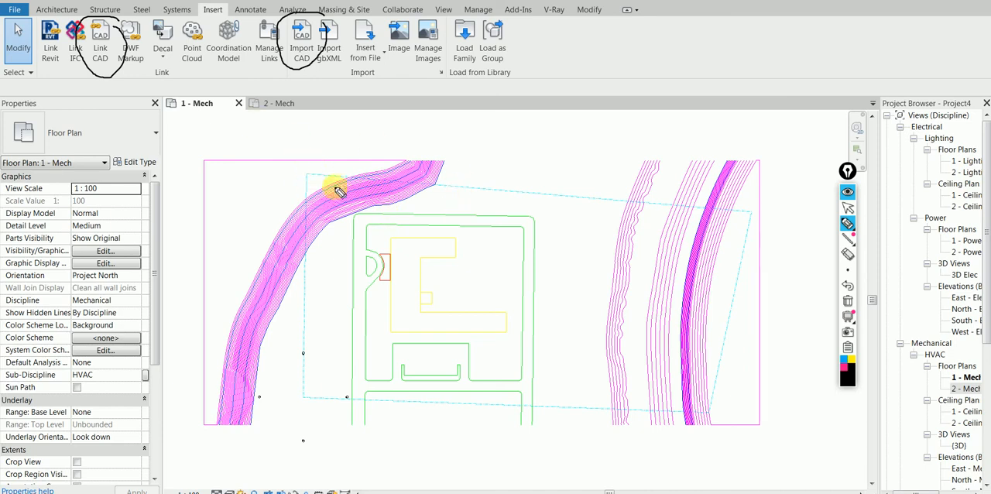
pyautogui.click(848, 208)
# - Examine the line thickness and colors of the contour lines on the east side of the 1 - Mech site plan
pyautogui.scroll(5, 655, 334)
pyautogui.moveTo(664, 344); pyautogui.dragTo(449, 302, button='middle')
pyautogui.scroll(-2, 449, 303)
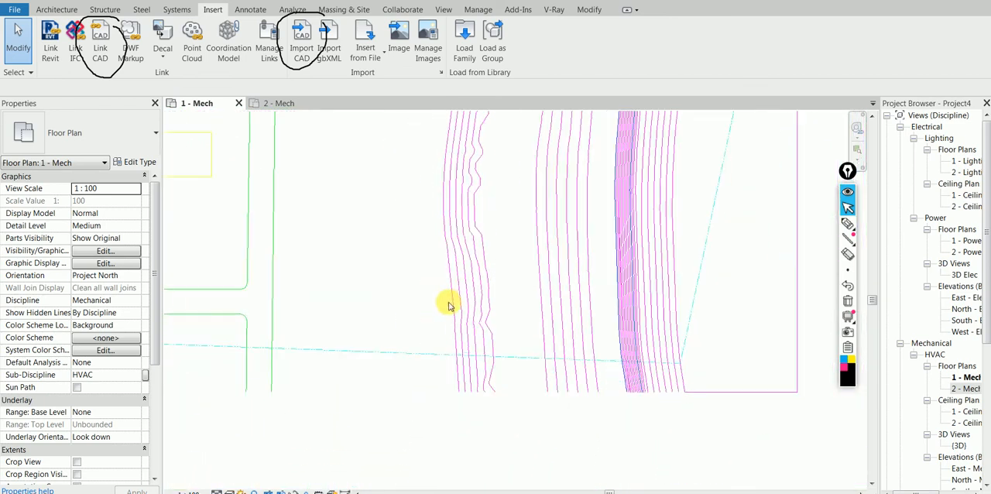
pyautogui.moveTo(592, 308); pyautogui.dragTo(514, 319, button='middle')
pyautogui.scroll(4, 514, 319)
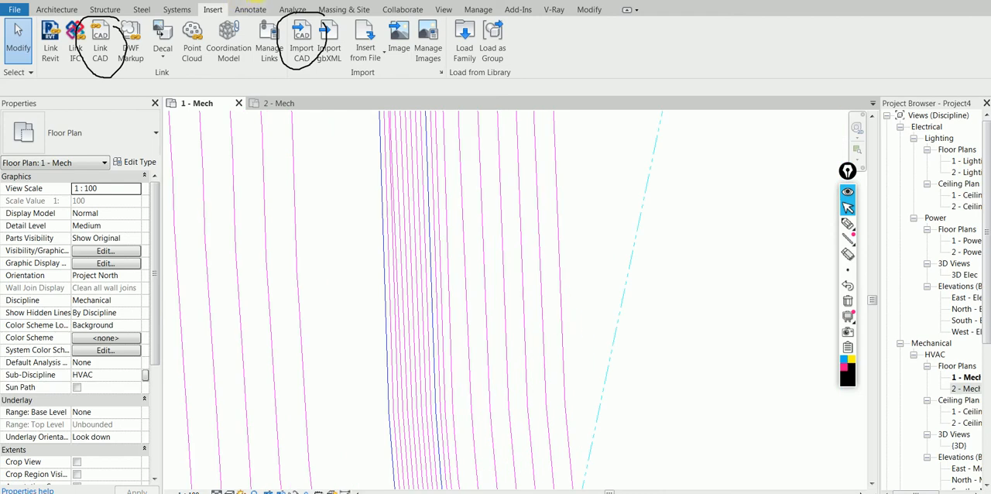
# - Compare the contour lines near the east property line in 1 - Mech with the same area in 2 - Mech
pyautogui.scroll(-2, 368, 193)
pyautogui.scroll(2, 421, 377)
pyautogui.scroll(2, 395, 337)
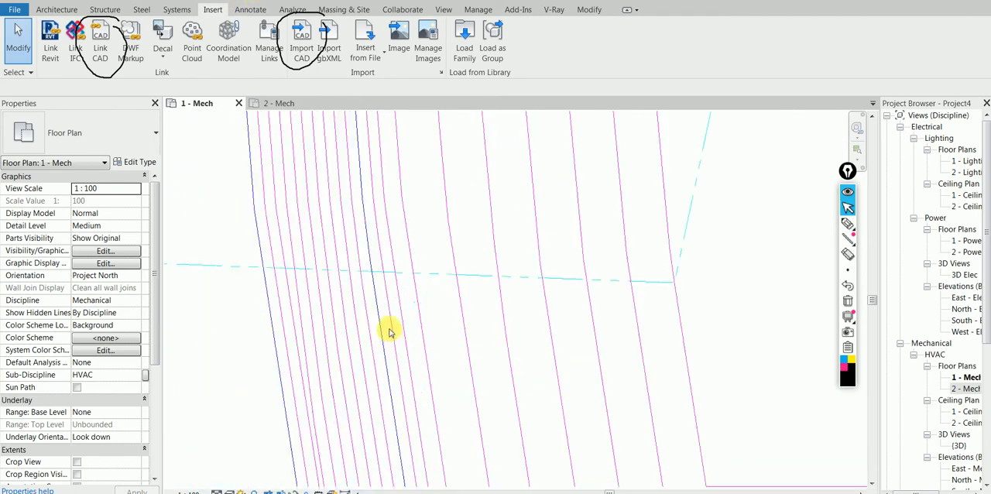
pyautogui.click(264, 103)
pyautogui.scroll(3, 414, 284)
pyautogui.scroll(2, 309, 275)
pyautogui.scroll(5, 472, 344)
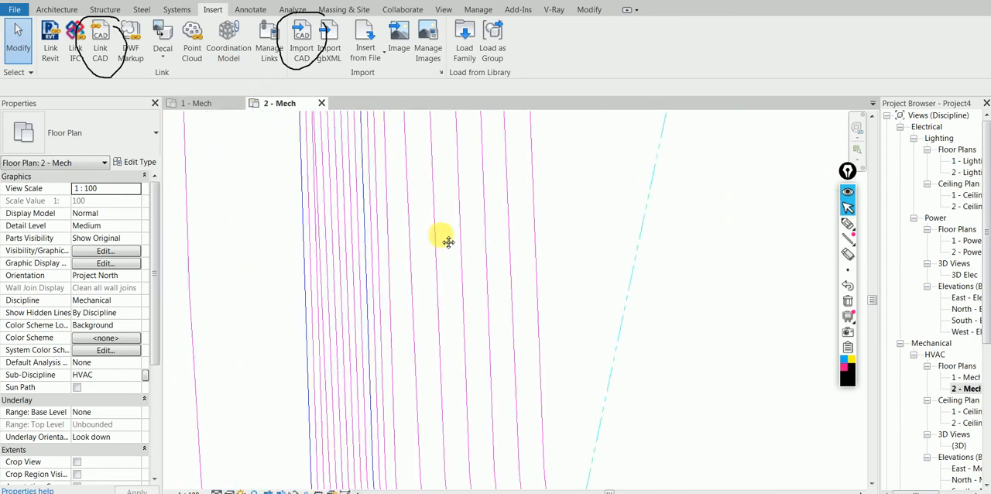
pyautogui.scroll(2, 364, 330)
pyautogui.moveTo(381, 198); pyautogui.dragTo(378, 221, button='middle')
pyautogui.scroll(-1, 377, 222)
pyautogui.moveTo(266, 260); pyautogui.dragTo(249, 173, button='middle')
# - Set the detail level of the 2 - Mech view to Fine and check its visual style options
pyautogui.click(216, 487)
pyautogui.click(232, 474)
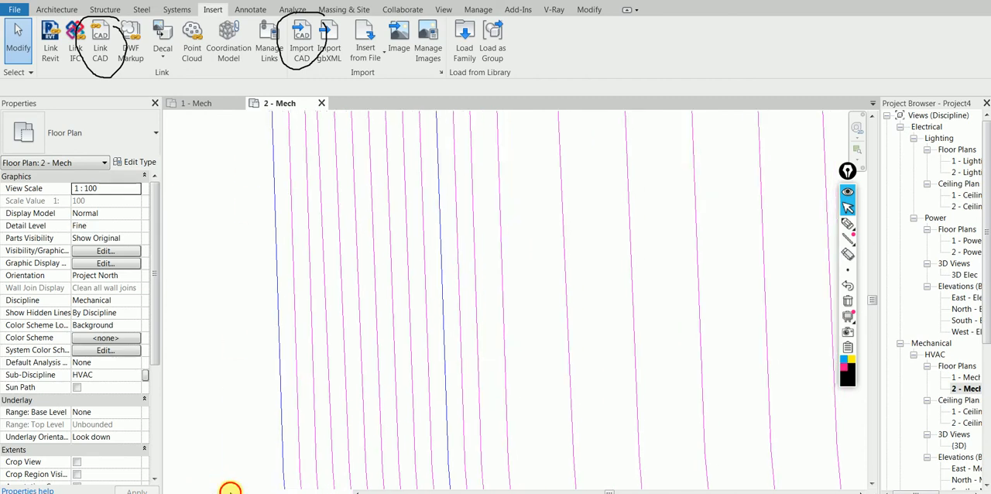
pyautogui.click(230, 491)
pyautogui.click(259, 442)
# - Examine the line thickness of the blue contours against the magenta contours in 2 - Mech
pyautogui.scroll(3, 305, 379)
pyautogui.scroll(1, 345, 364)
pyautogui.moveTo(377, 350); pyautogui.dragTo(351, 261, button='middle')
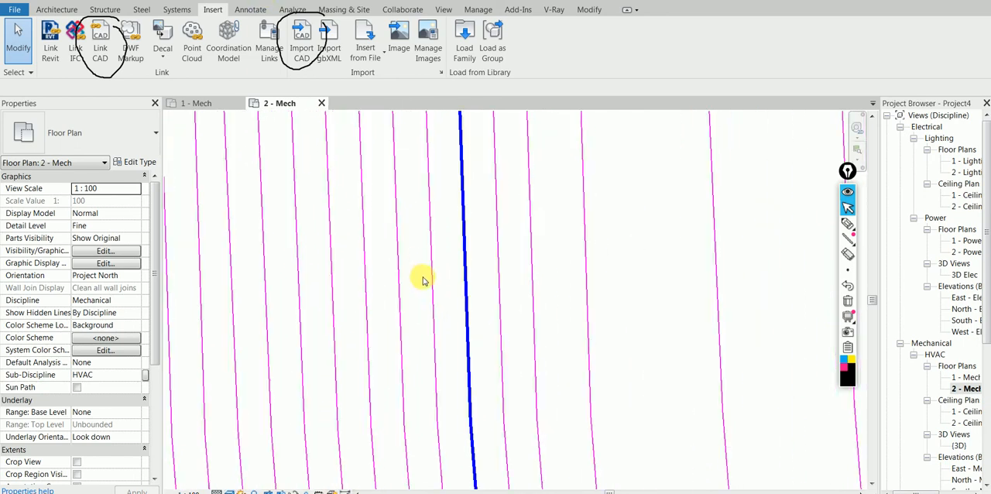
pyautogui.moveTo(299, 299); pyautogui.dragTo(386, 293, button='middle')
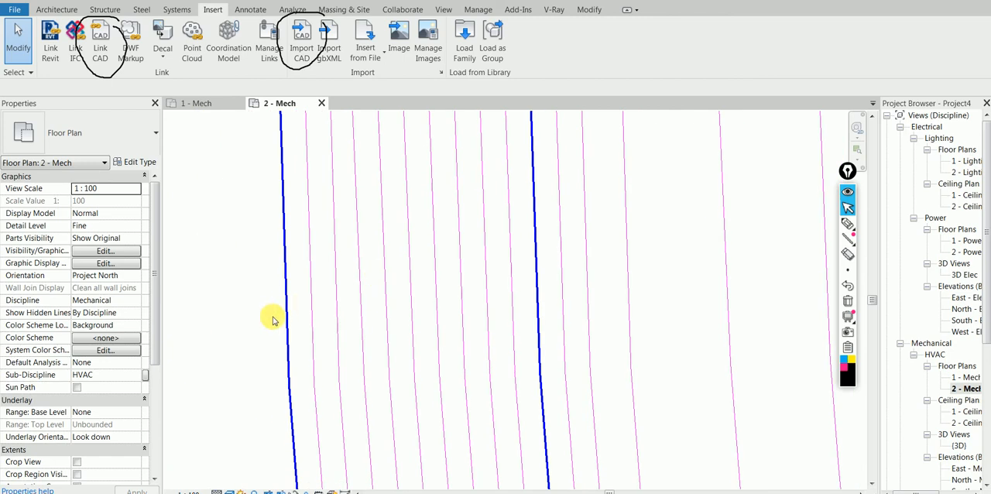
pyautogui.scroll(-1, 275, 322)
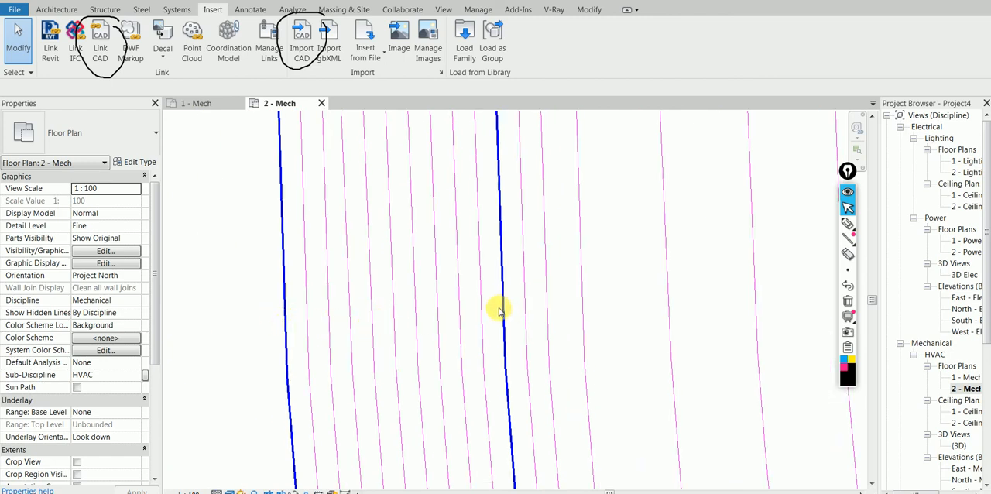
# - Switch to AutoCAD, check layer 0's lineweight while keeping it at Default, and close the layer manager
pyautogui.moveTo(344, 493)
pyautogui.scroll(-3, 400, 248)
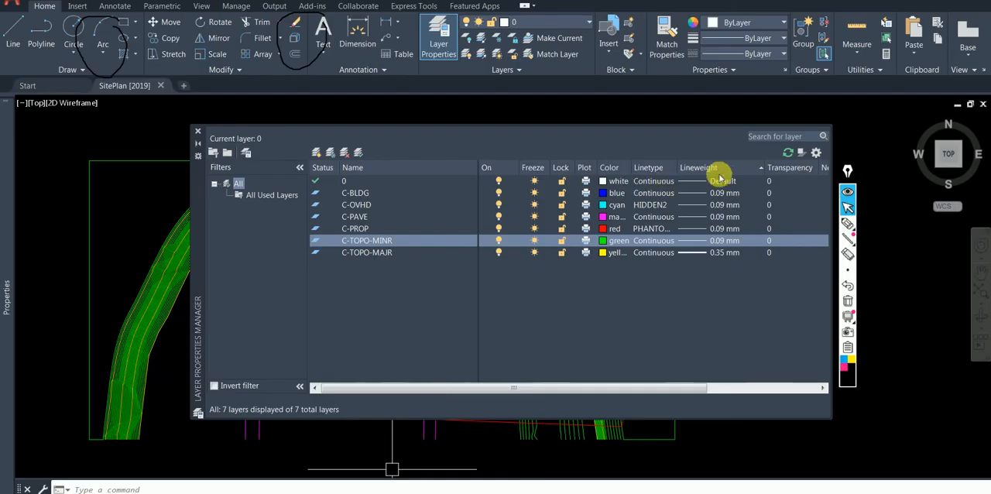
pyautogui.click(721, 181)
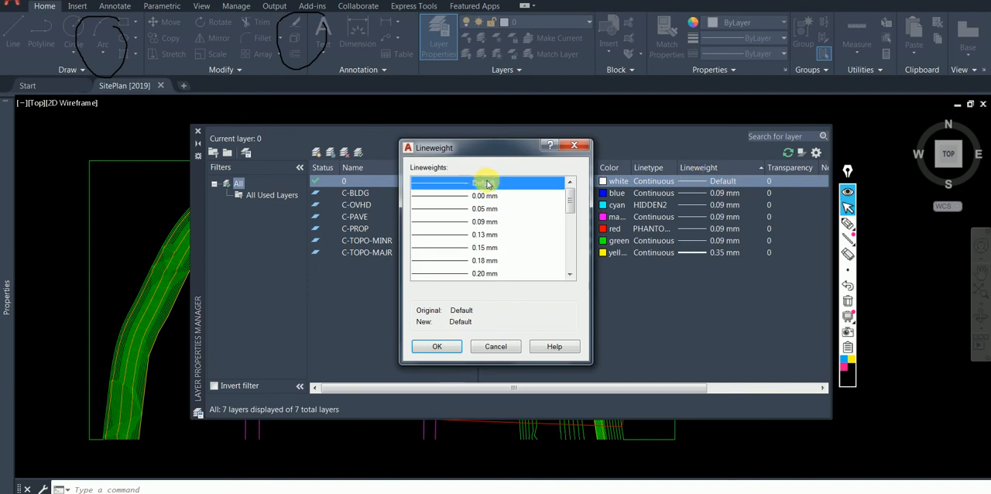
pyautogui.click(431, 347)
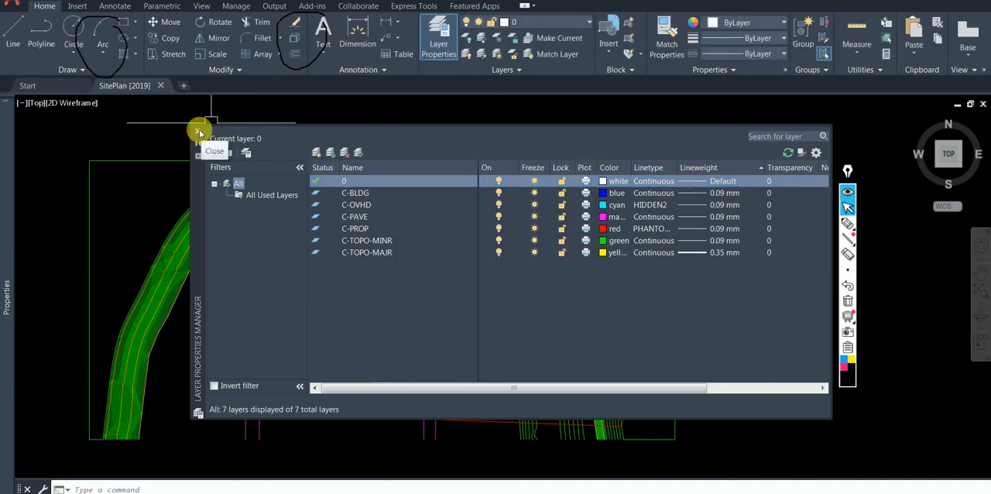
pyautogui.click(200, 134)
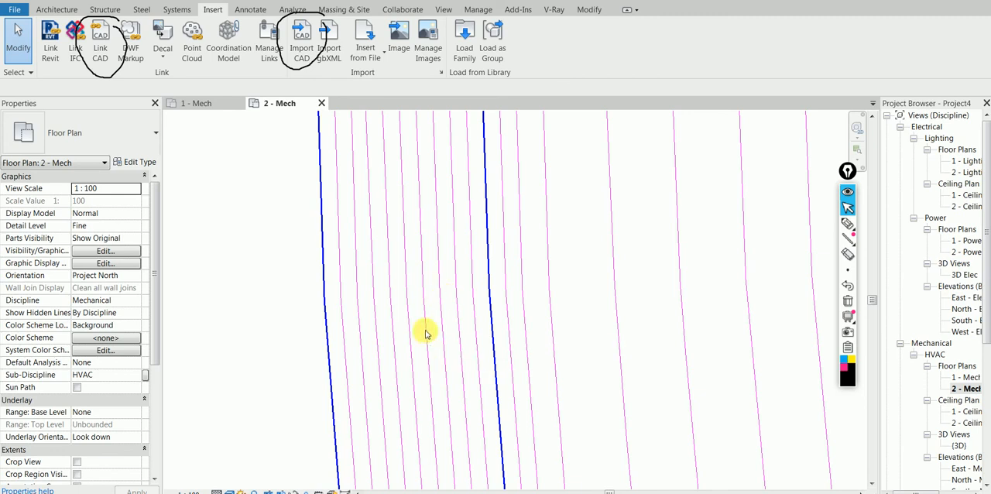
# - Return to 1 - Mech in Revit and select SitePlan [2019].dwg to examine its contour lines near the southeast corner
pyautogui.click(188, 103)
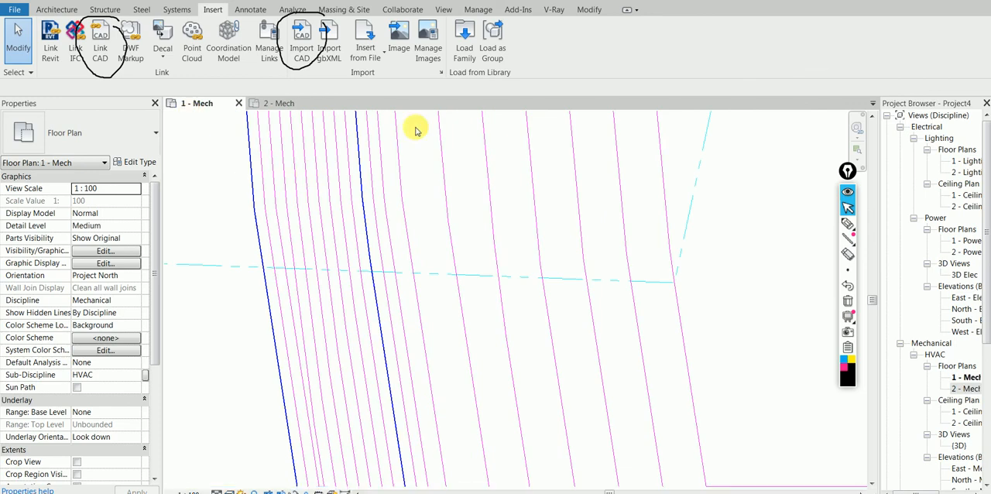
pyautogui.scroll(-2, 233, 166)
pyautogui.click(262, 263)
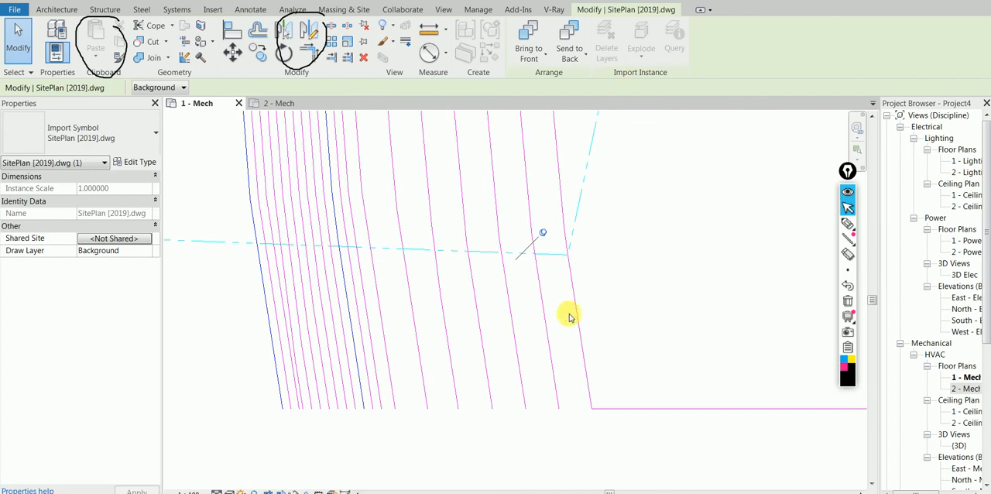
pyautogui.scroll(-2, 579, 330)
pyautogui.scroll(-2, 590, 331)
pyautogui.moveTo(601, 292); pyautogui.dragTo(602, 343, button='middle')
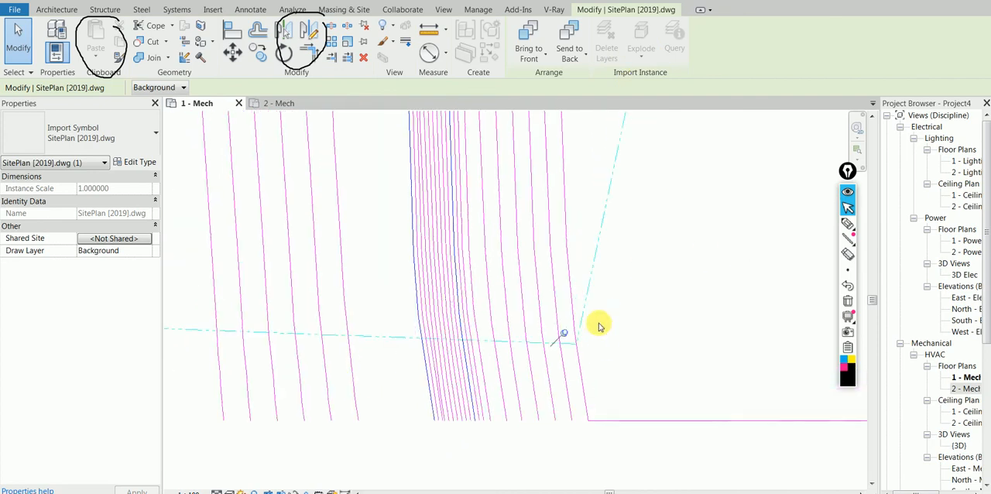
pyautogui.scroll(-2, 599, 321)
# - Hide every layer of SitePlan [2019].dwg except layer 0 in the imported category overrides of 1 - Mech
pyautogui.press('v')
pyautogui.press('g')
pyautogui.click(716, 115)
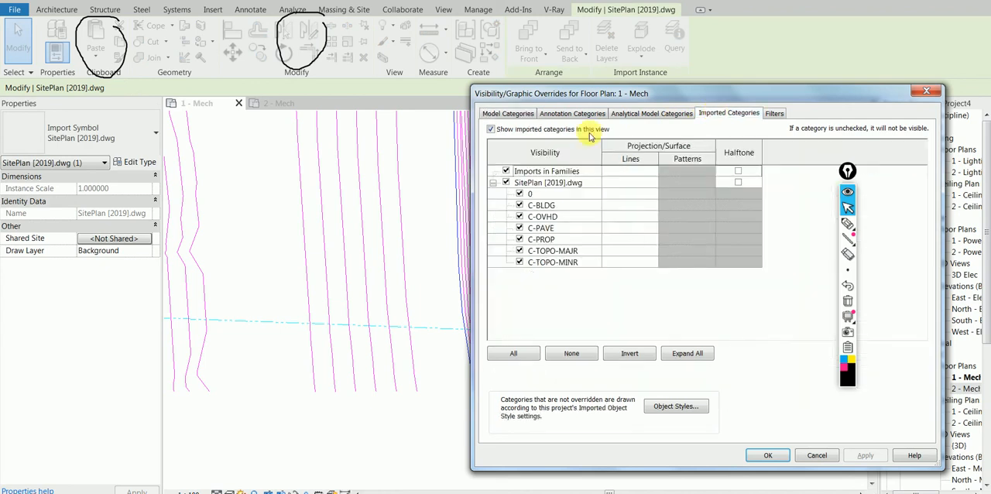
pyautogui.click(519, 194)
pyautogui.click(519, 205)
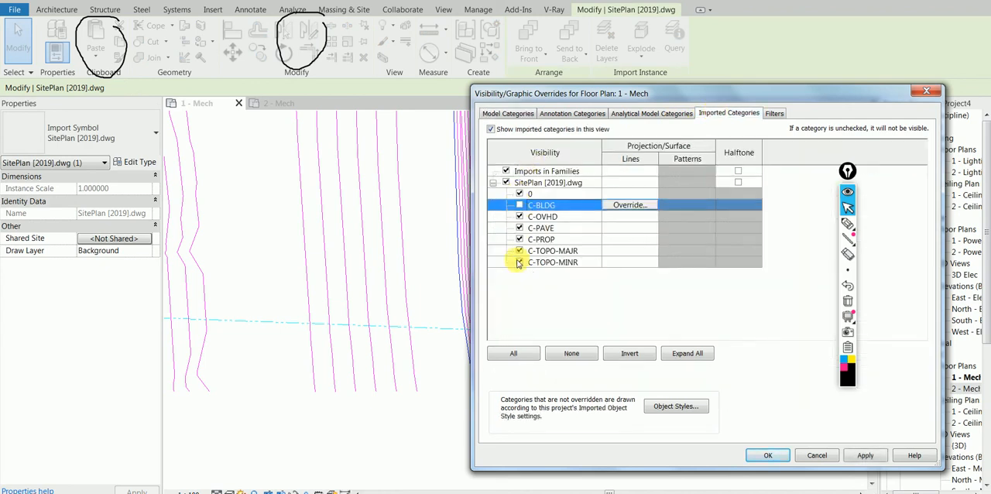
pyautogui.keyDown('shift'); pyautogui.click(519, 262); pyautogui.keyUp('shift')
pyautogui.click(519, 205)
pyautogui.click(519, 217)
pyautogui.click(519, 227)
pyautogui.click(519, 239)
pyautogui.click(519, 250)
pyautogui.click(518, 263)
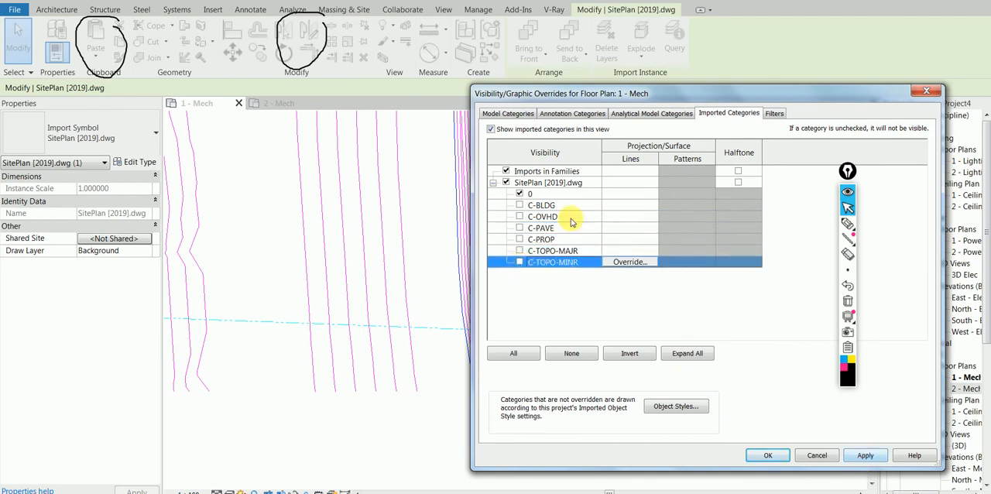
# - Override the line color of SitePlan [2019].dwg layer 0 with Red and apply the visibility settings to 1 - Mech
pyautogui.click(620, 193)
pyautogui.click(629, 193)
pyautogui.click(579, 267)
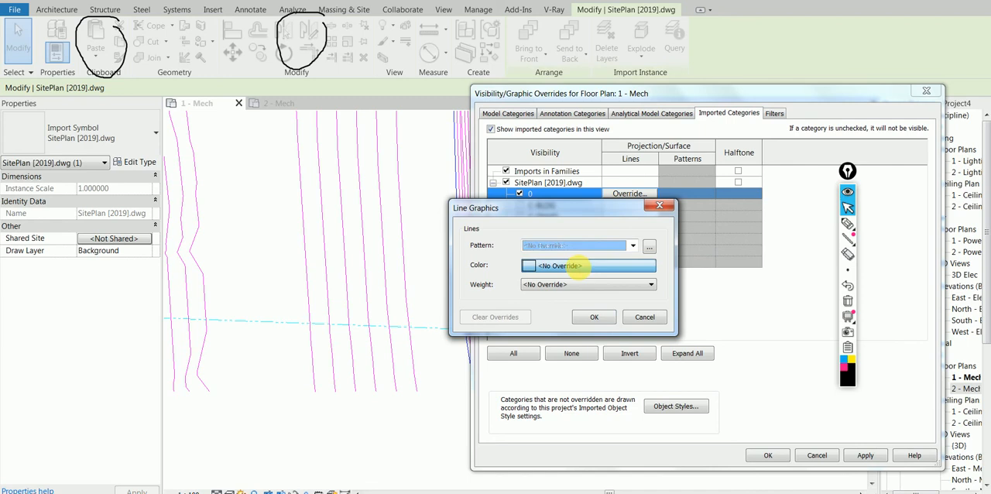
pyautogui.click(452, 281)
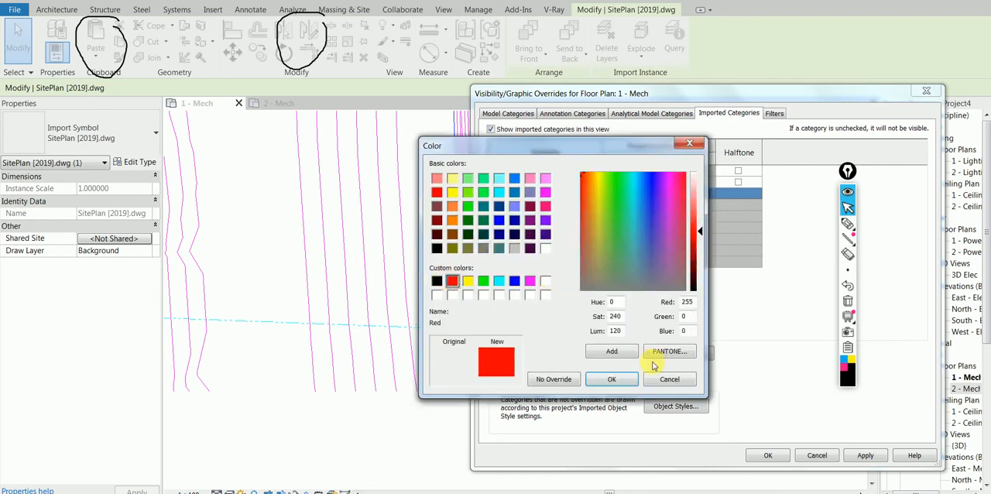
pyautogui.click(606, 383)
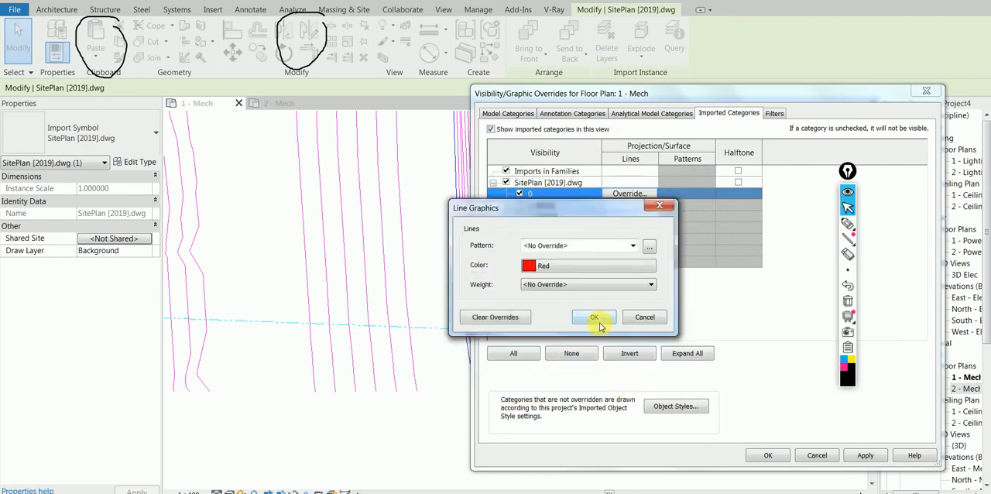
pyautogui.click(594, 318)
pyautogui.click(864, 455)
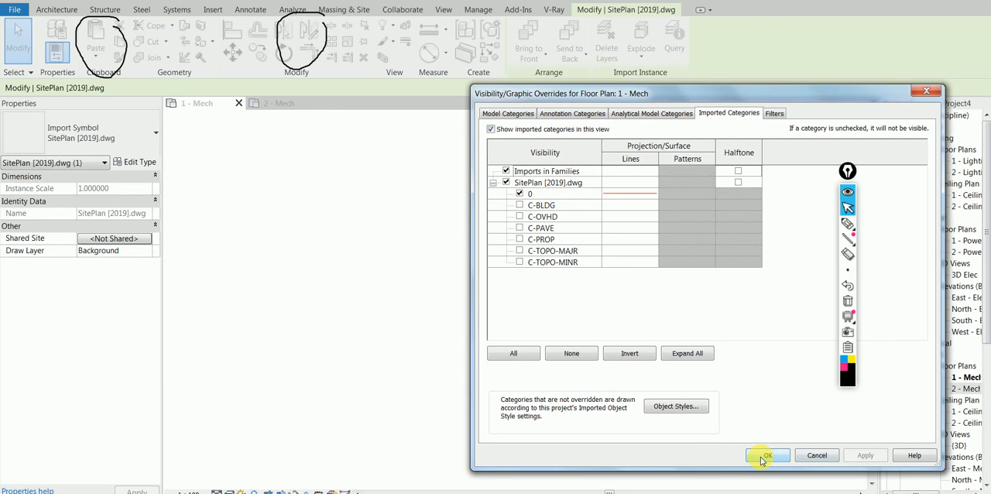
pyautogui.click(763, 456)
pyautogui.click(488, 298)
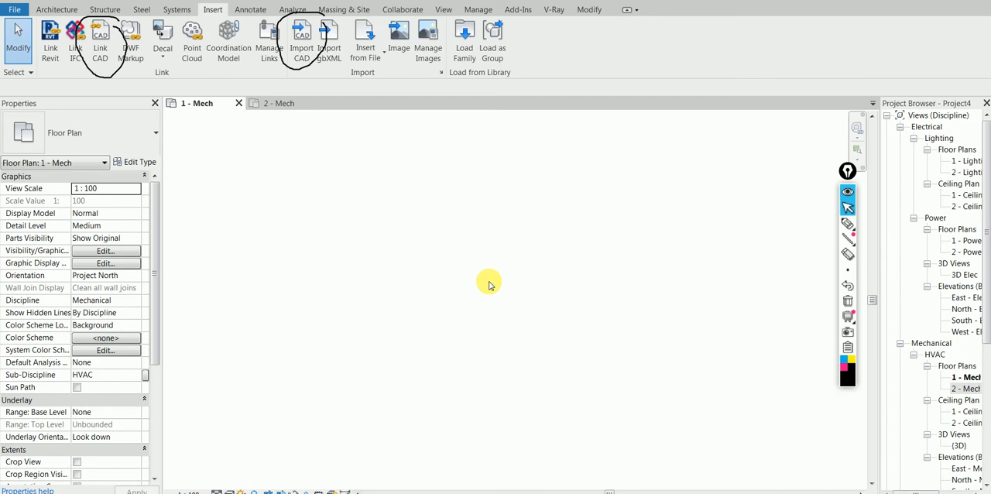
# - Show the C-BLDG, C-OVHD, C-PAVE, C-PROP, C-TOPO-MAJR and C-TOPO-MINR layers again in the imported category overrides of 1 - Mech
pyautogui.press('v')
pyautogui.press('g')
pyautogui.click(729, 113)
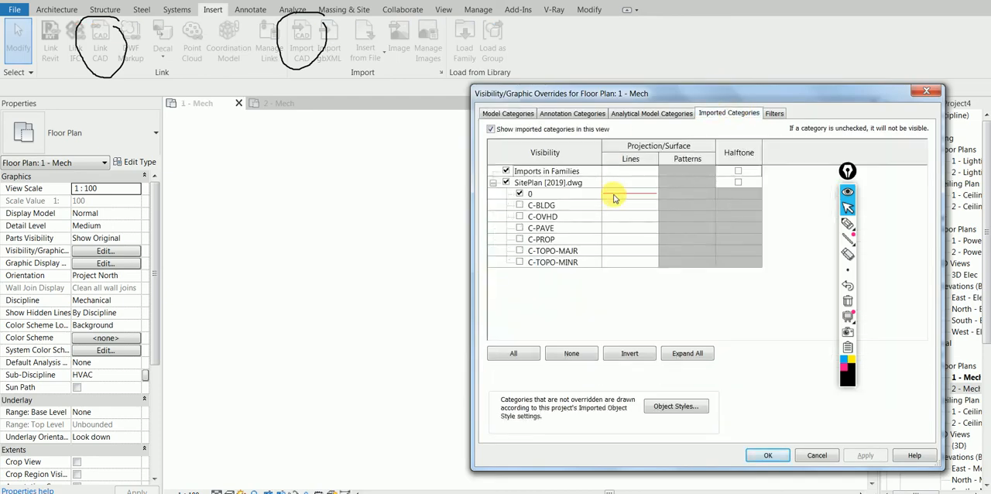
pyautogui.click(520, 205)
pyautogui.click(520, 216)
pyautogui.click(520, 228)
pyautogui.click(520, 239)
pyautogui.click(520, 251)
pyautogui.click(520, 262)
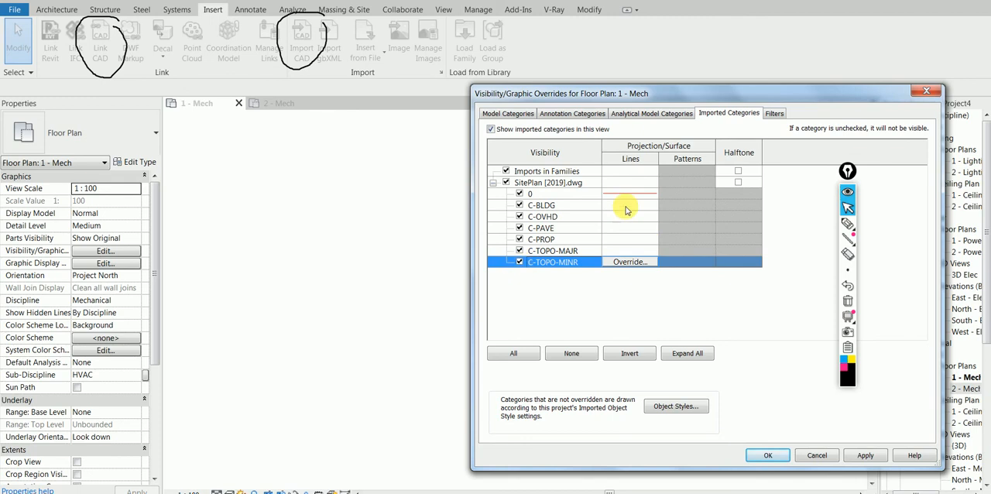
pyautogui.click(852, 458)
pyautogui.click(767, 456)
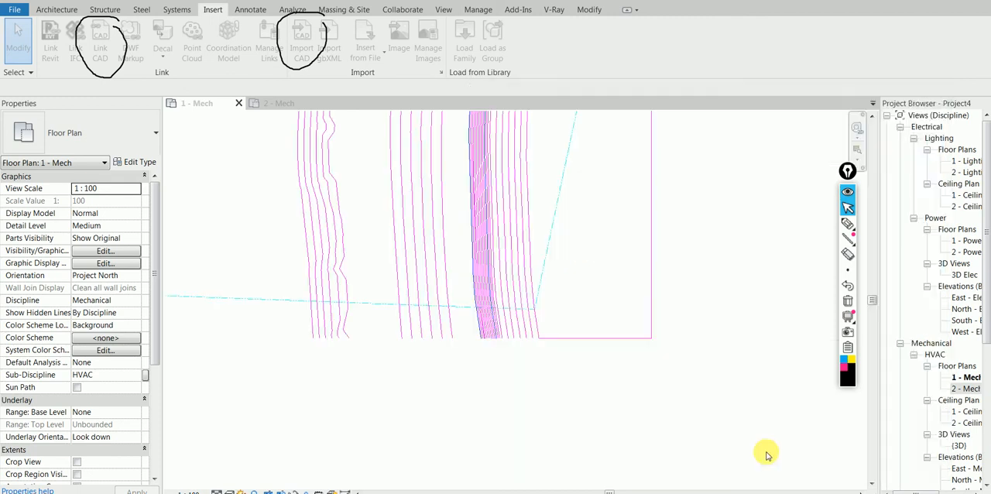
# - Compare the site plan's line colors in 1 - Mech with the layer colors and lineweights in AutoCAD's layer manager
pyautogui.scroll(-3, 428, 317)
pyautogui.moveTo(428, 316); pyautogui.dragTo(601, 368, button='middle')
pyautogui.scroll(-1, 450, 301)
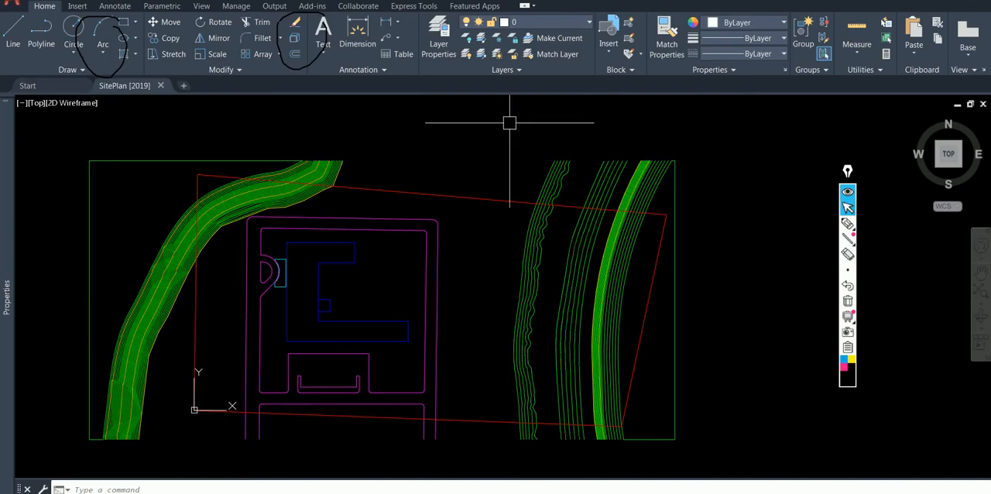
pyautogui.click(436, 29)
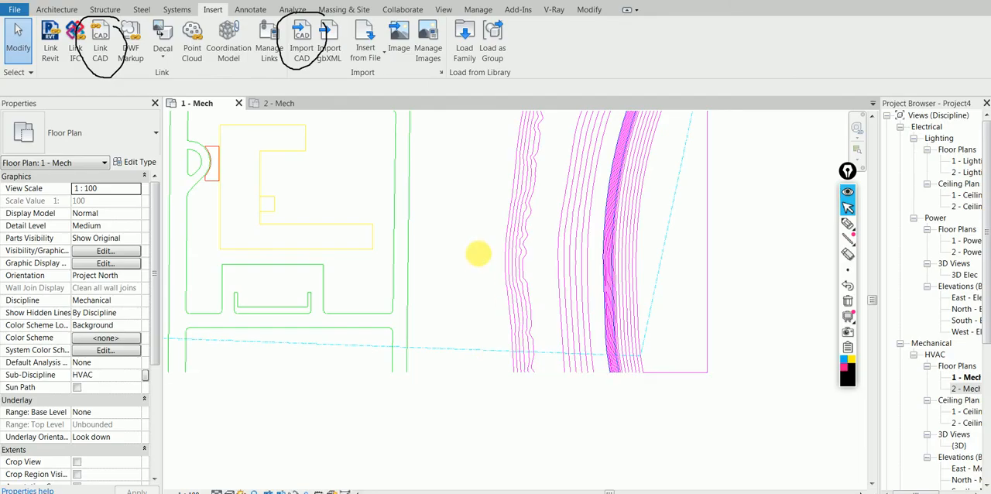
pyautogui.scroll(2, 478, 253)
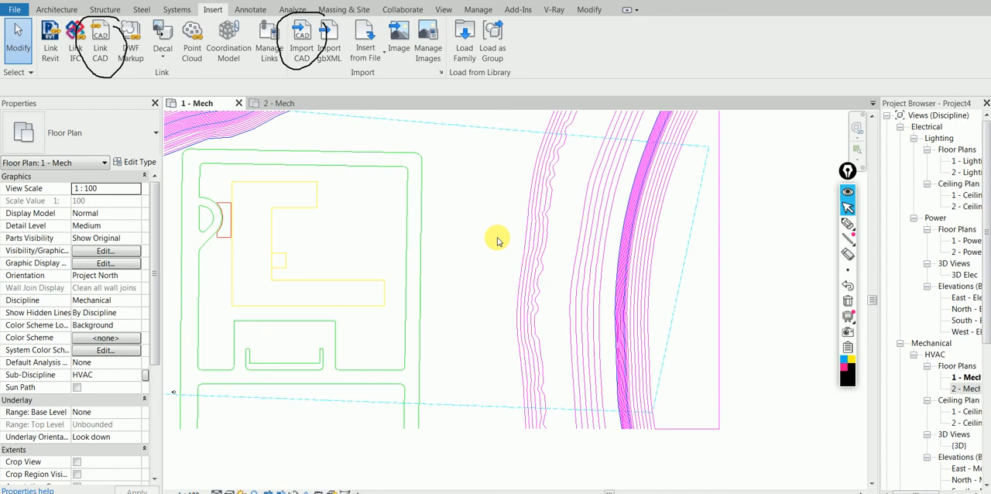
pyautogui.scroll(-1, 510, 239)
pyautogui.moveTo(457, 247); pyautogui.dragTo(491, 263, button='middle')
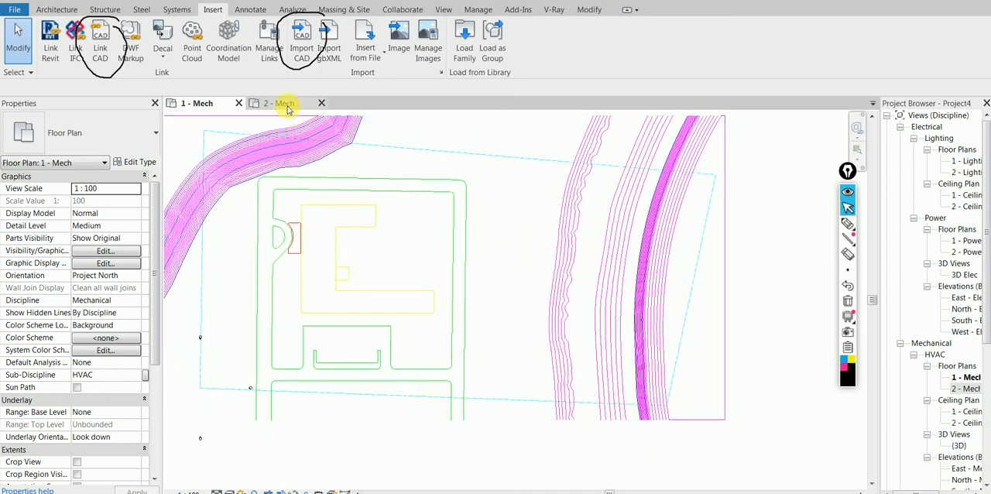
# - Examine the contours and property line around the southeast corner of the site plan in 2 - Mech
pyautogui.click(283, 103)
pyautogui.scroll(-3, 265, 210)
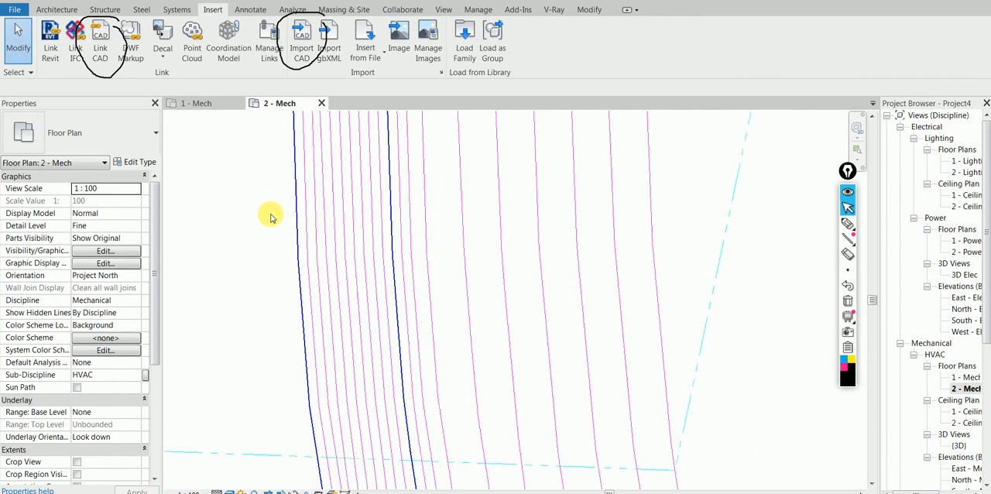
pyautogui.scroll(-1, 270, 217)
pyautogui.scroll(-4, 299, 246)
pyautogui.scroll(-2, 301, 246)
pyautogui.moveTo(305, 234)
pyautogui.mouseDown(button='middle')
pyautogui.moveTo(320, 257)
pyautogui.moveTo(463, 295)
pyautogui.mouseUp(button='middle')
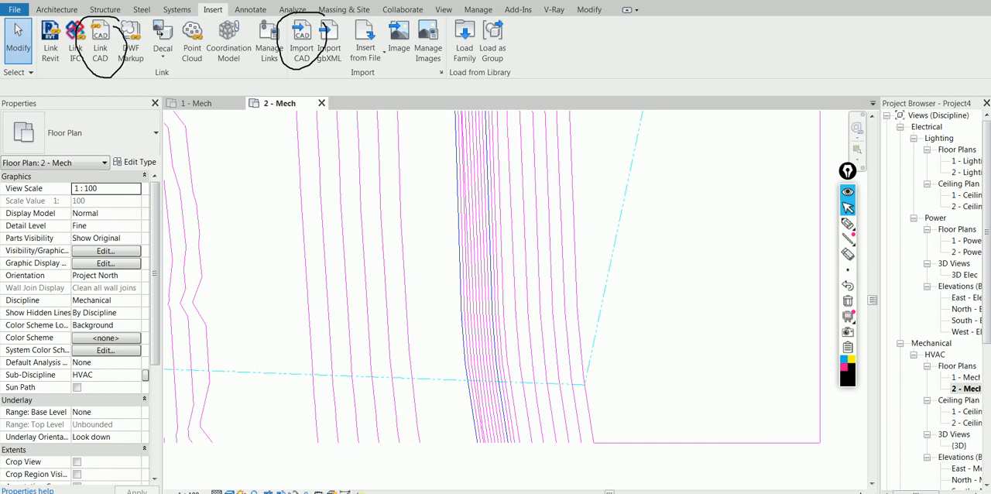
# - Draw converging pen lines from the circled Link CAD and Import CAD commands and return to the pointer
pyautogui.click(846, 223)
pyautogui.moveTo(118, 62); pyautogui.dragTo(189, 159)
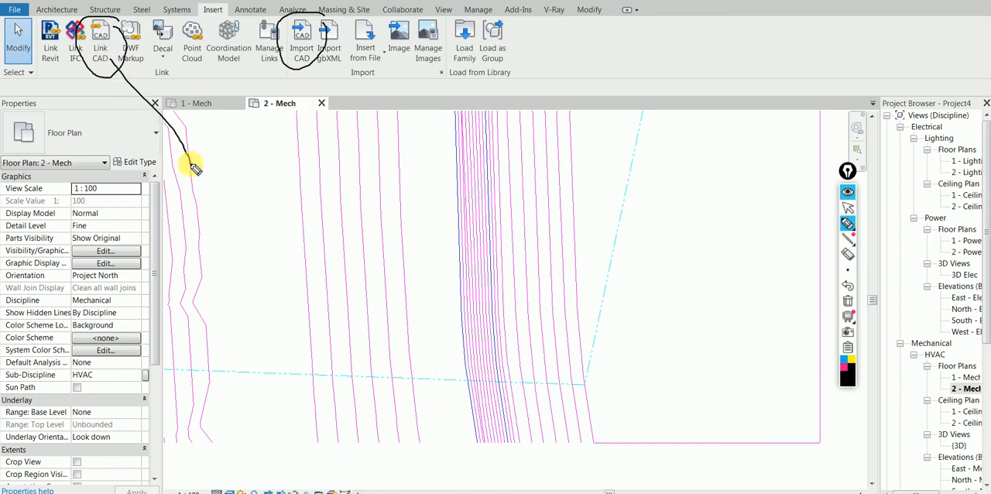
pyautogui.moveTo(306, 66); pyautogui.dragTo(201, 158)
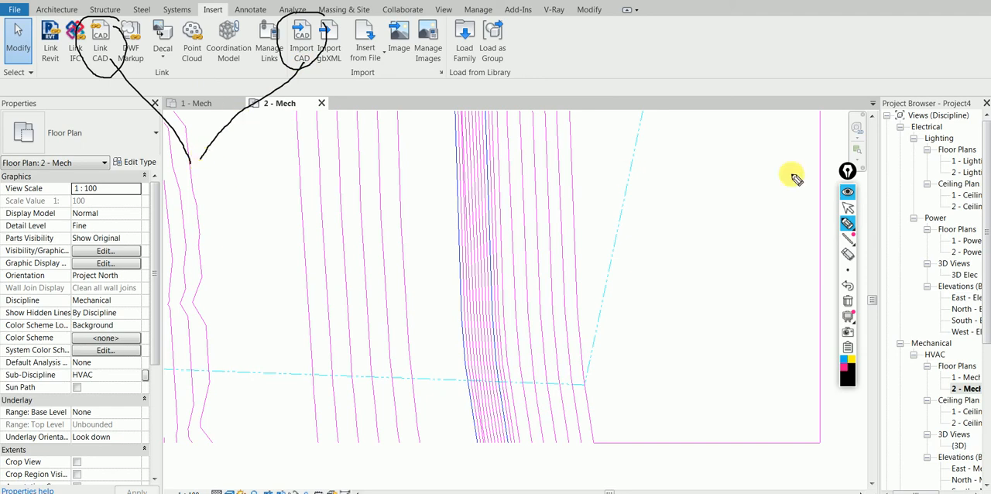
pyautogui.click(848, 208)
# - Compare the whole site plan in 1 - Mech with the one in 2 - Mech by alternating between the views
pyautogui.click(198, 103)
pyautogui.moveTo(466, 184); pyautogui.dragTo(486, 253, button='middle')
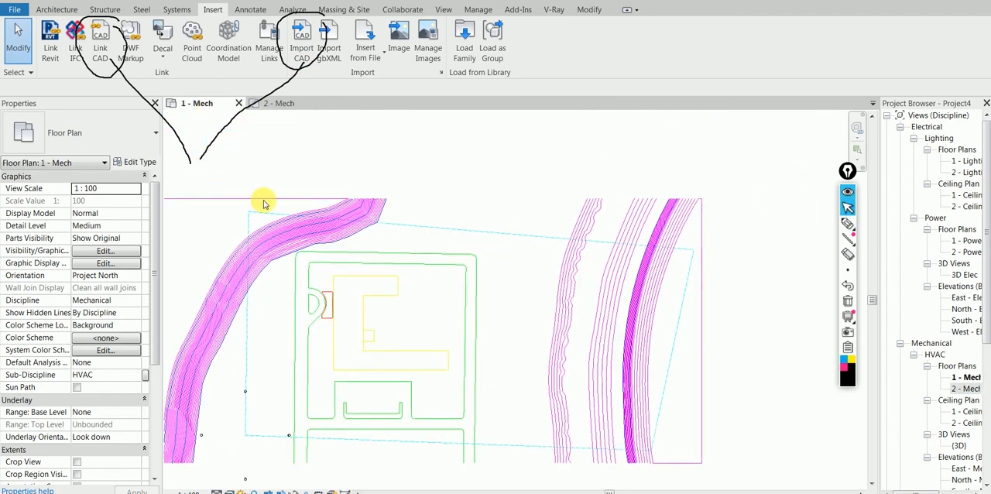
pyautogui.click(278, 102)
pyautogui.click(200, 104)
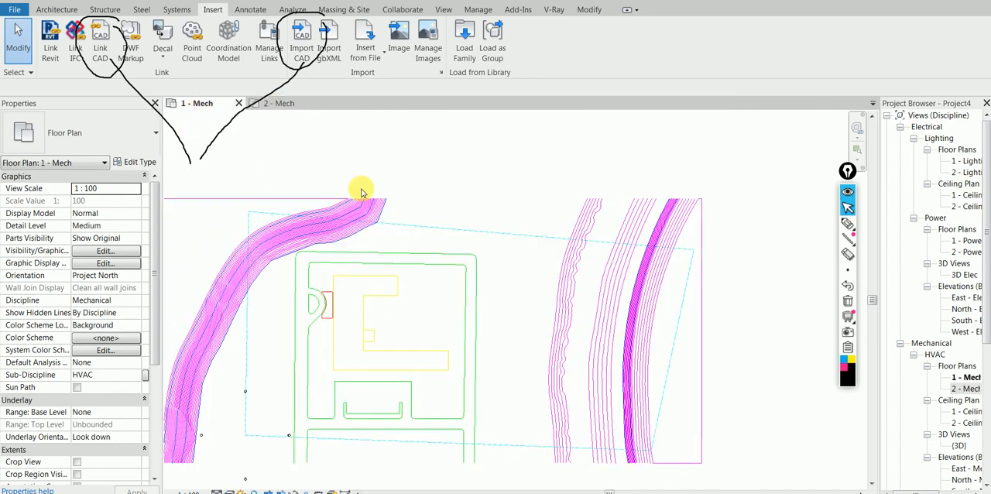
pyautogui.click(285, 102)
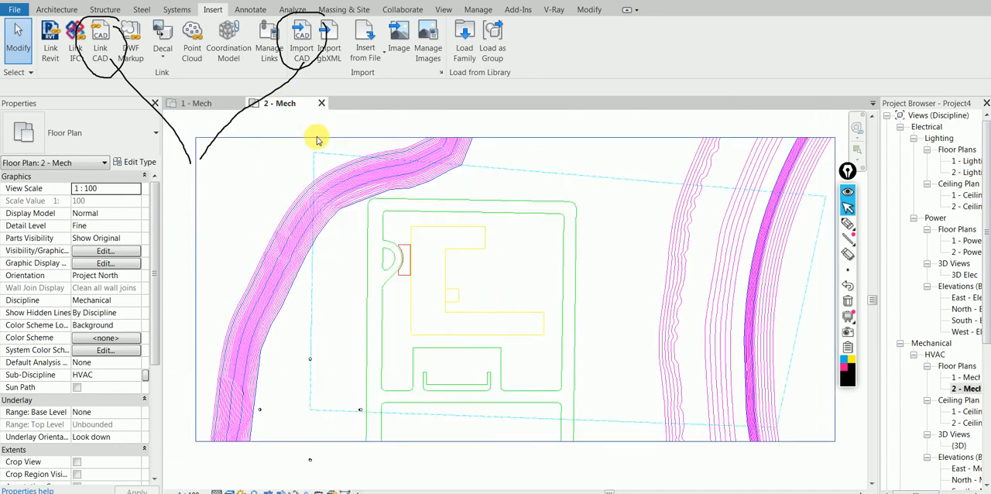
pyautogui.click(199, 103)
pyautogui.middleClick(342, 168)
pyautogui.middleClick(341, 168)
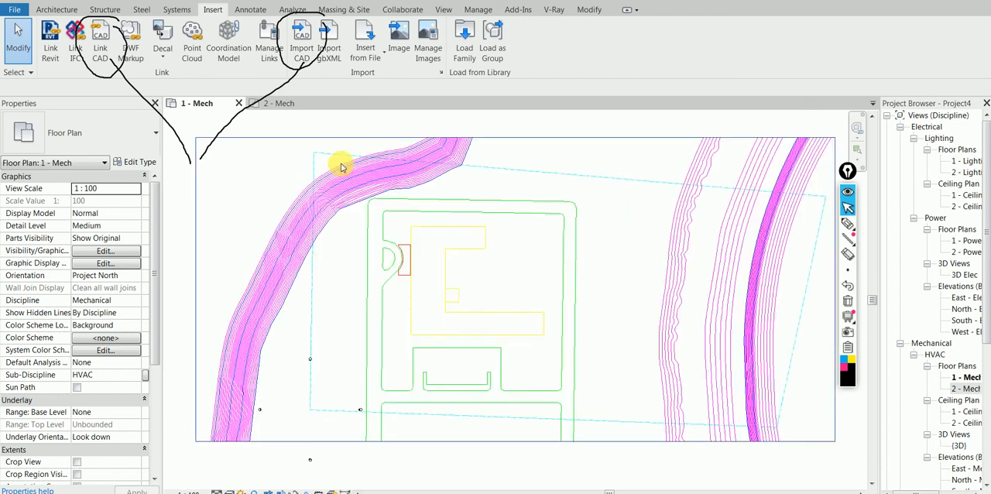
pyautogui.click(280, 103)
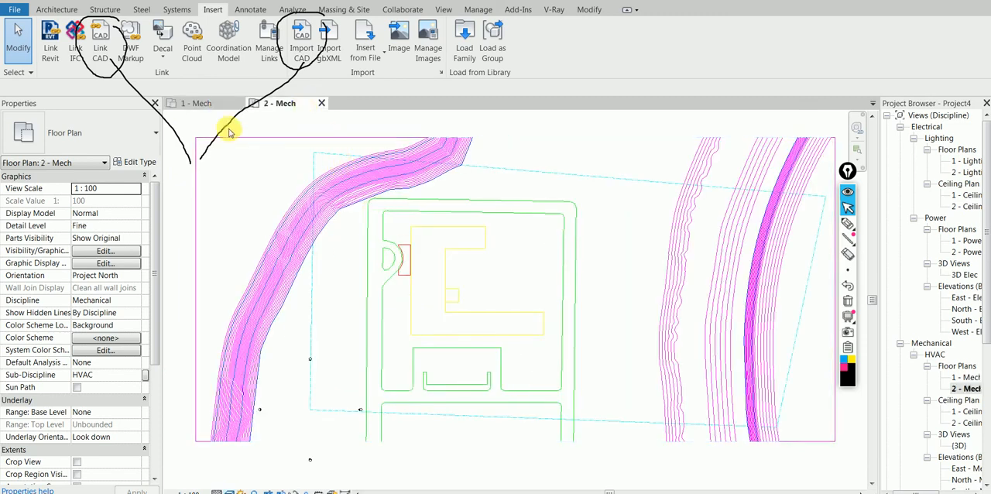
pyautogui.click(201, 103)
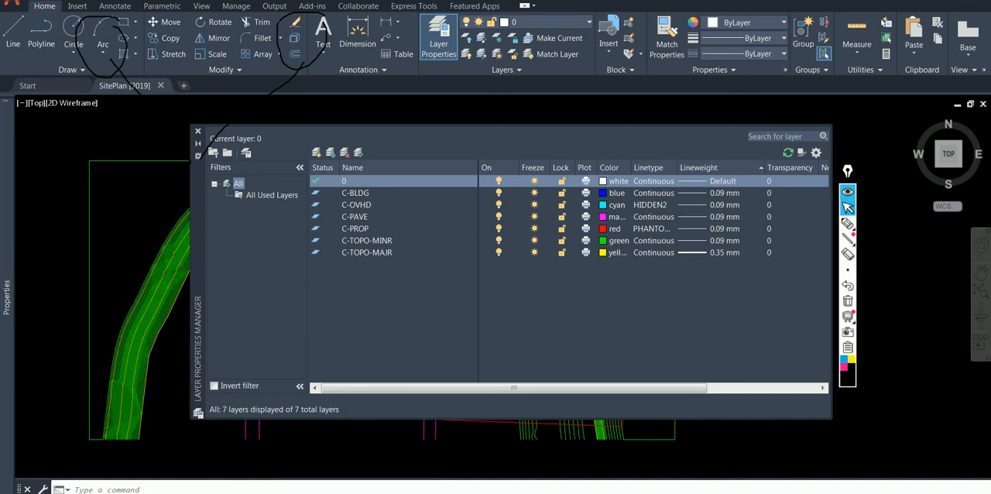
# - Switch from AutoCAD back to Revit and examine the overall site plan in 1 - Mech
pyautogui.hotkey('alt', 'Tab')
pyautogui.scroll(-1, 505, 199)
pyautogui.moveTo(501, 190); pyautogui.dragTo(475, 215, button='middle')
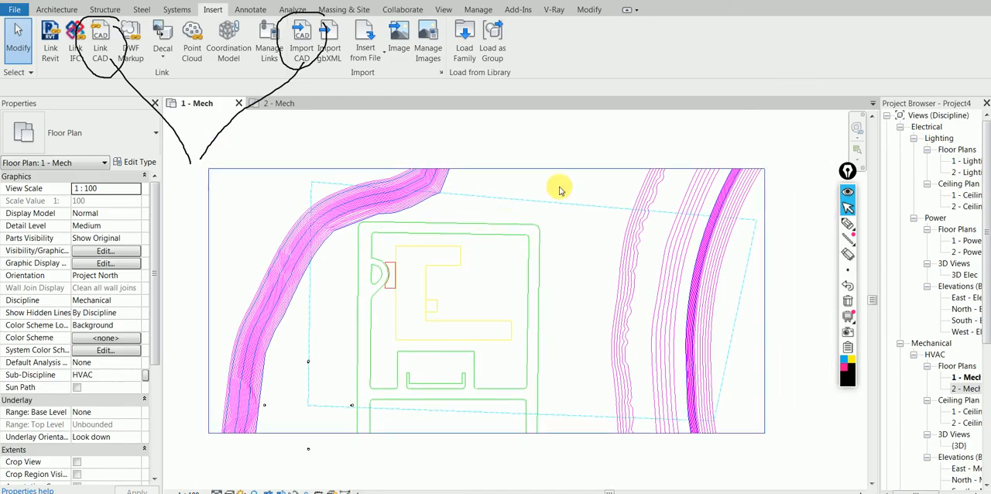
pyautogui.scroll(1, 612, 266)
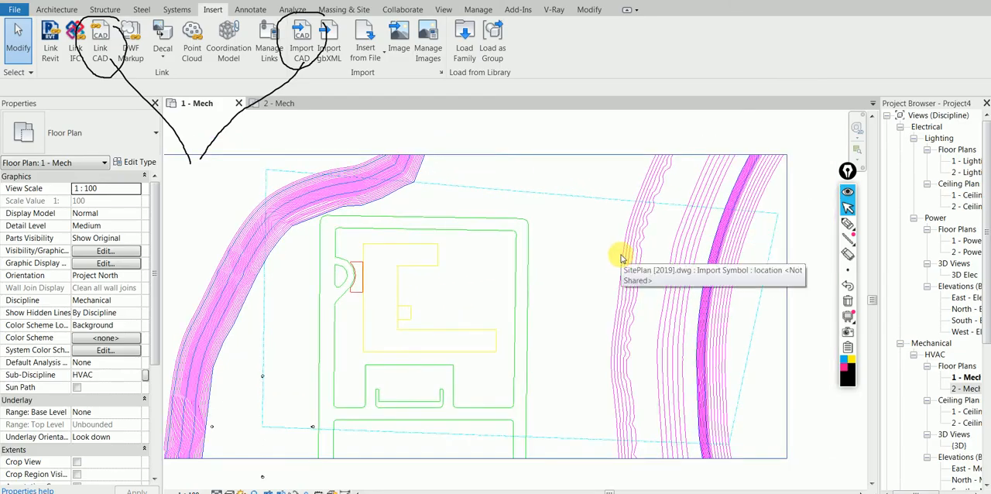